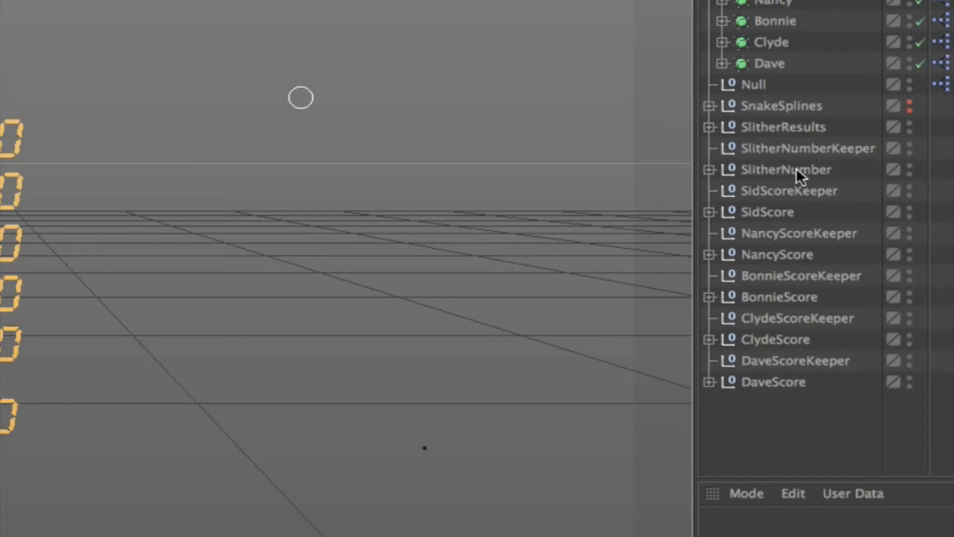
Step: Select the SlitherNumberKeeper and SlitherNumber nulls in turn, and open the XPresso expression attached to the object named Null
click(795, 149)
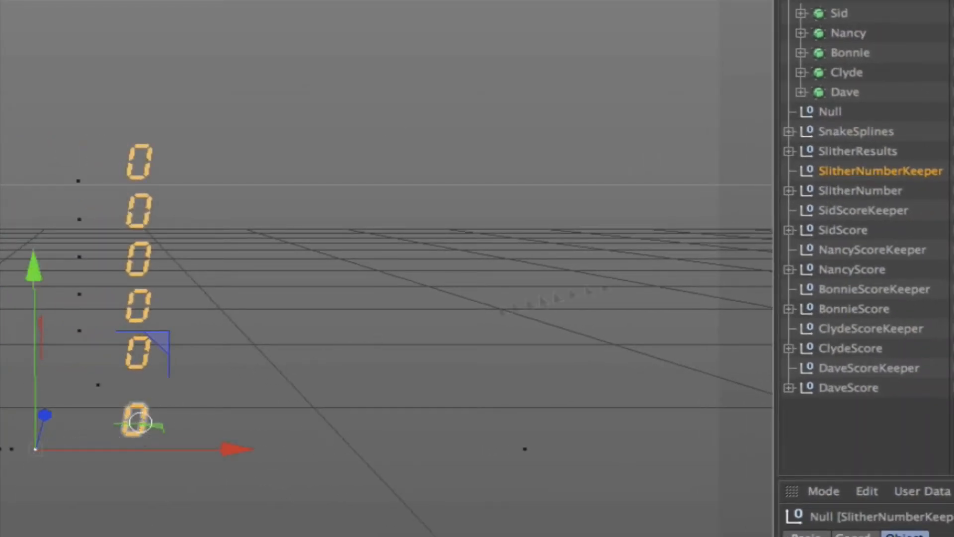
click(874, 192)
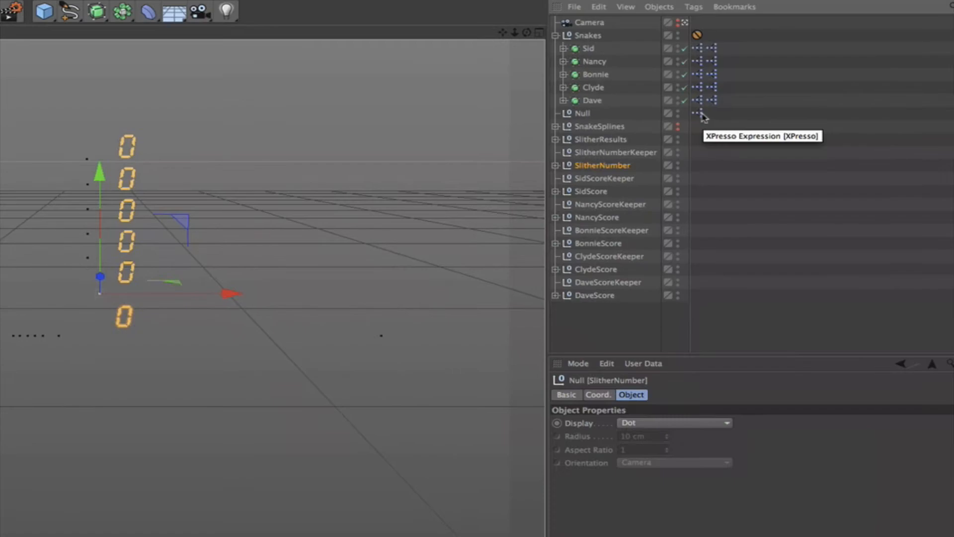
click(700, 113)
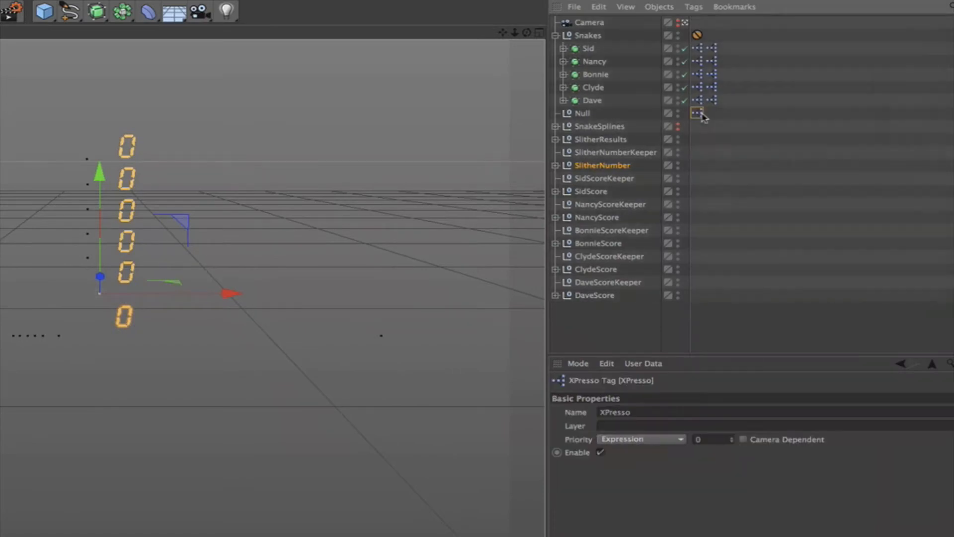
double_click(702, 115)
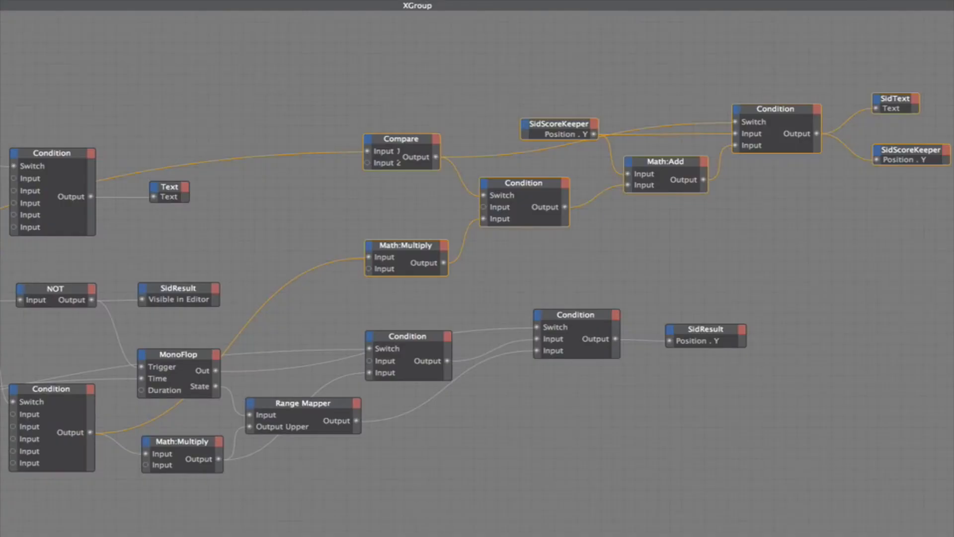
Step: Duplicate the Compare node of Sid's score section twice and stack the copies above the original
alt+middle_drag(551, 83, 363, 301)
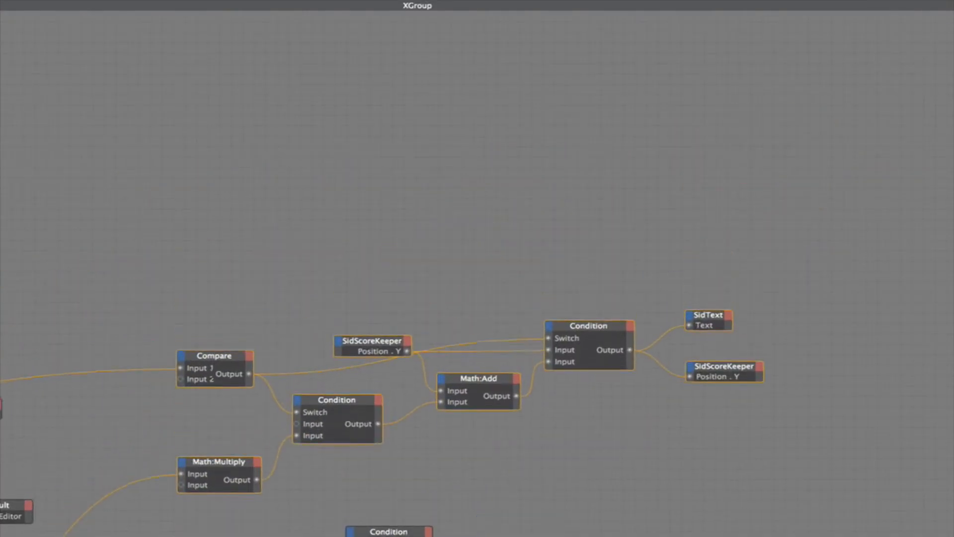
click(258, 205)
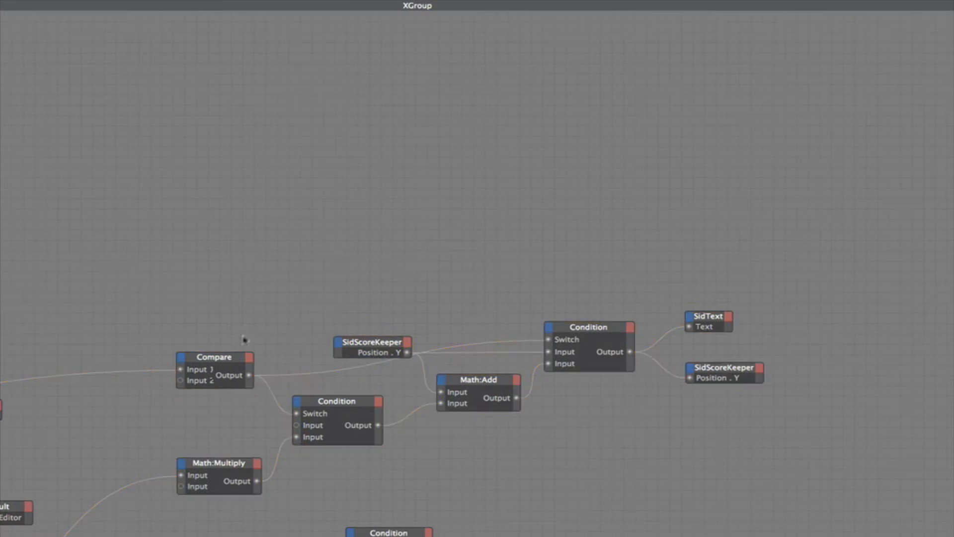
drag(216, 362, 219, 275)
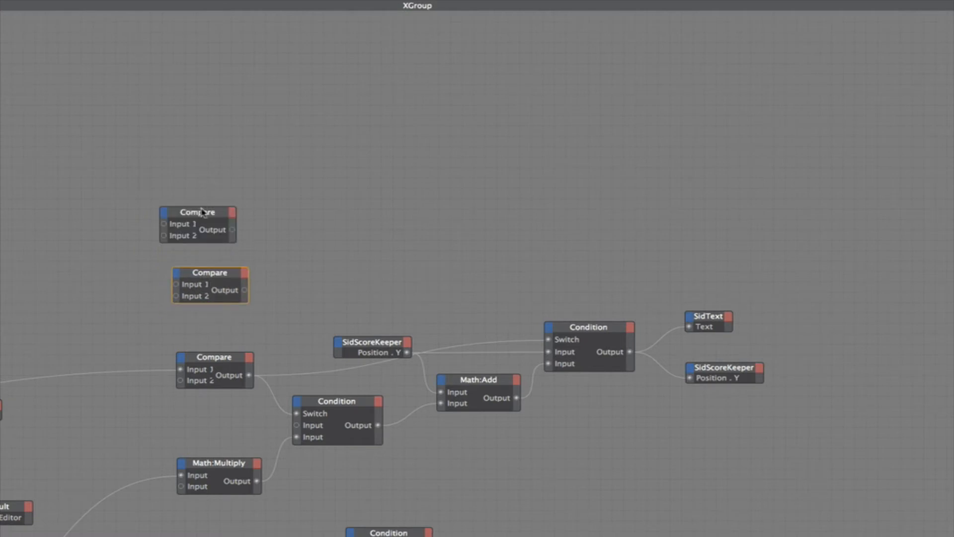
drag(203, 211, 218, 151)
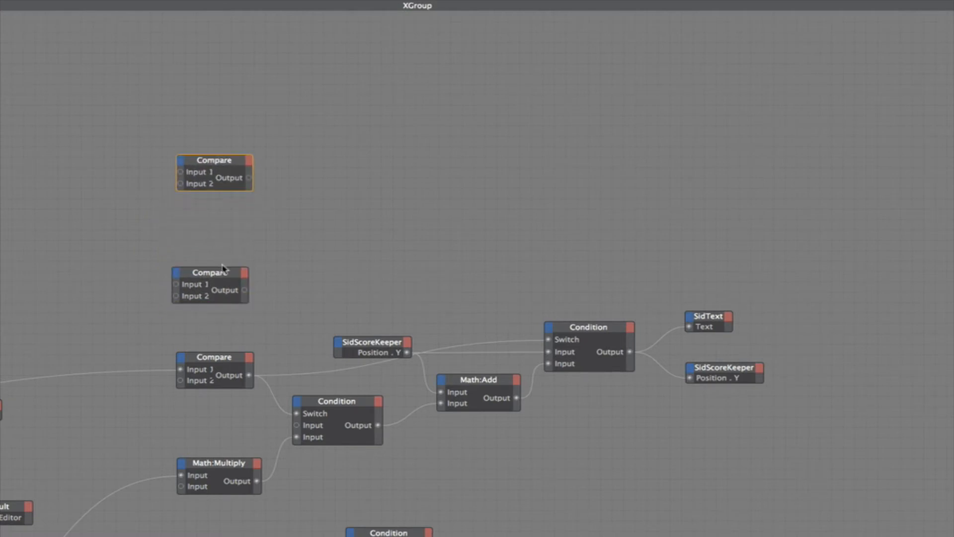
drag(225, 277, 223, 257)
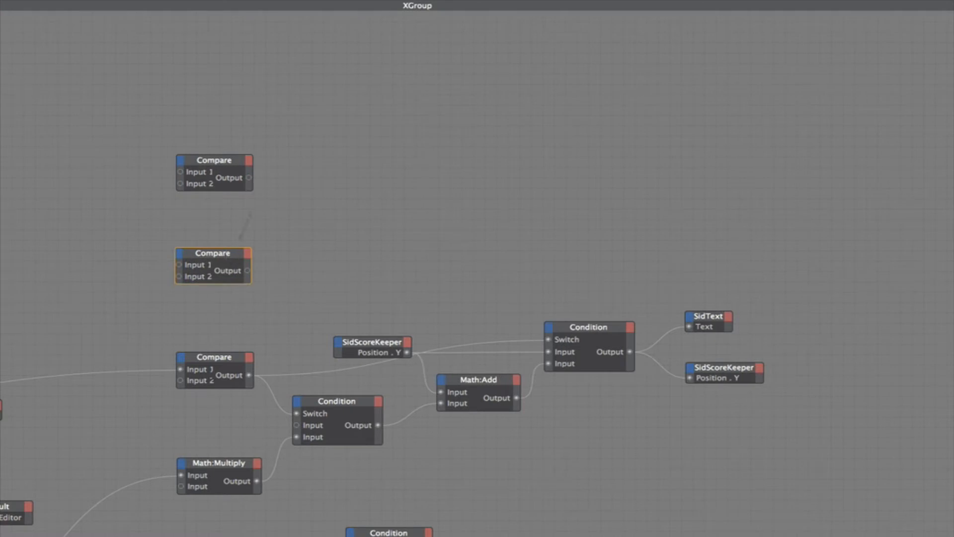
Step: Move the lower Compare copy to just above the Freeze and Compare nodes near the Time node
click(78, 24)
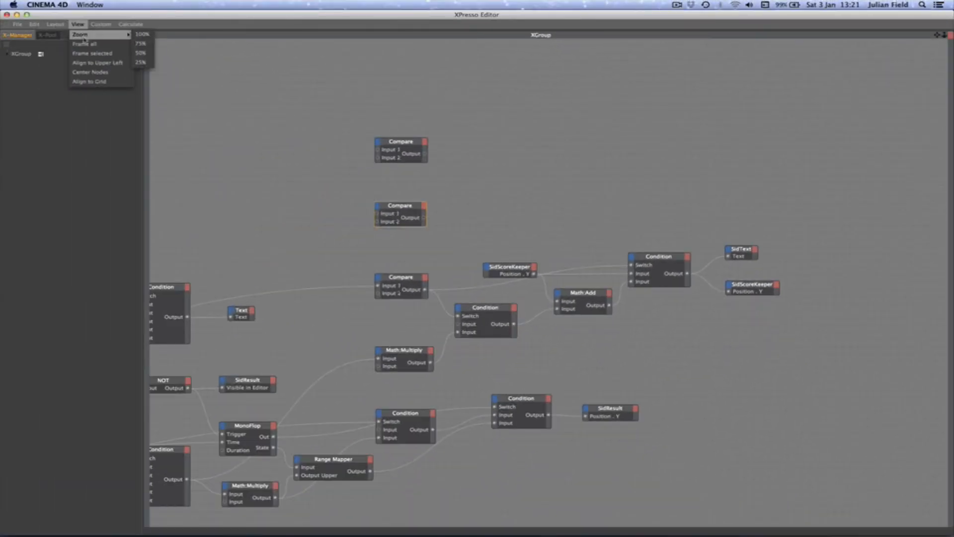
click(85, 44)
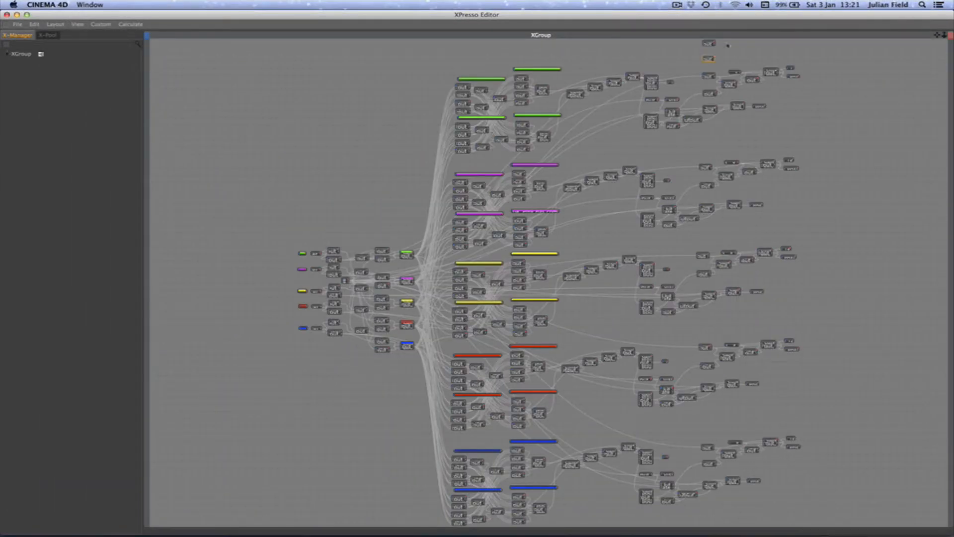
click(710, 43)
click(709, 59)
drag(709, 59, 382, 234)
Step: Connect the Time node's Frame output to Input 1 of the relocated Compare copy
drag(299, 229, 415, 308)
click(77, 24)
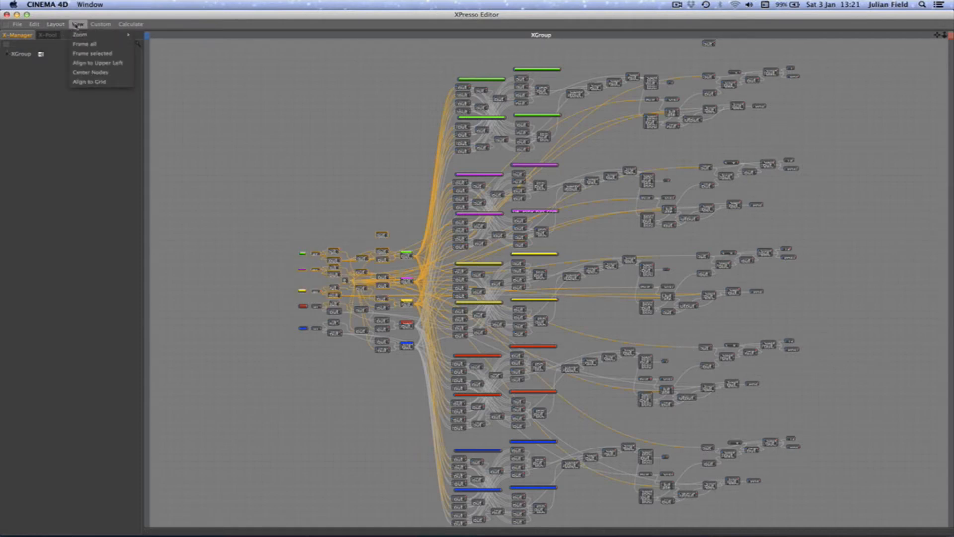
click(86, 59)
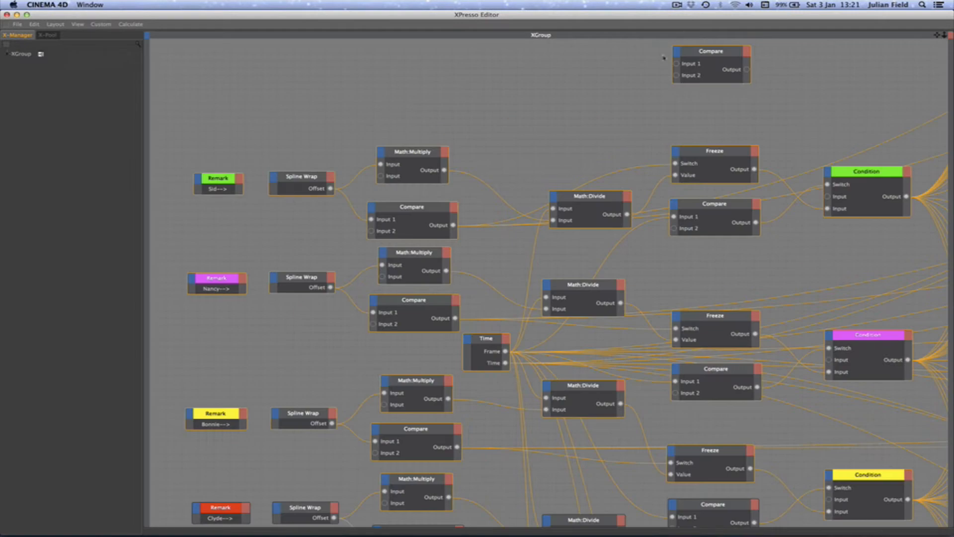
click(524, 150)
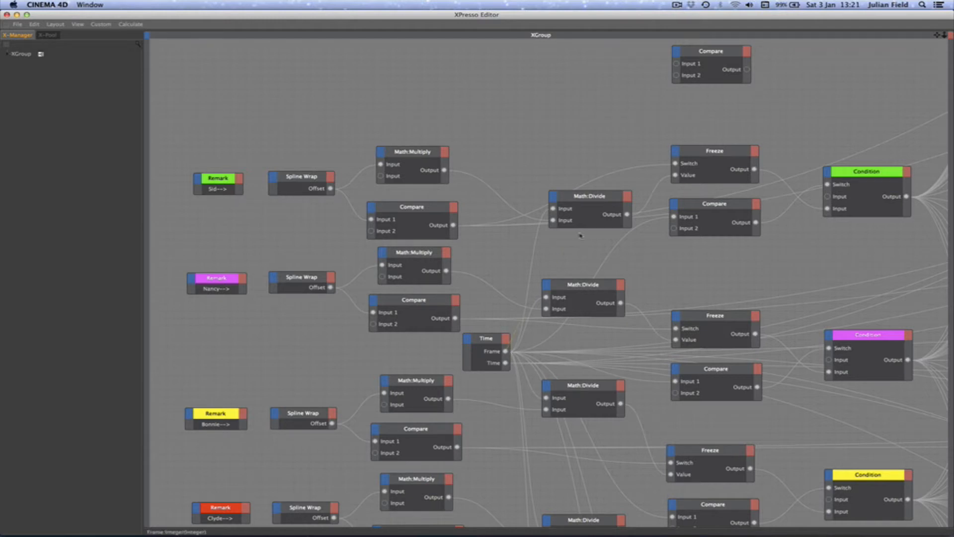
drag(580, 235, 677, 64)
Step: Move the frame-driven Compare node back to Sid's score section, between the unconnected copy and the original Compare
click(83, 25)
click(91, 50)
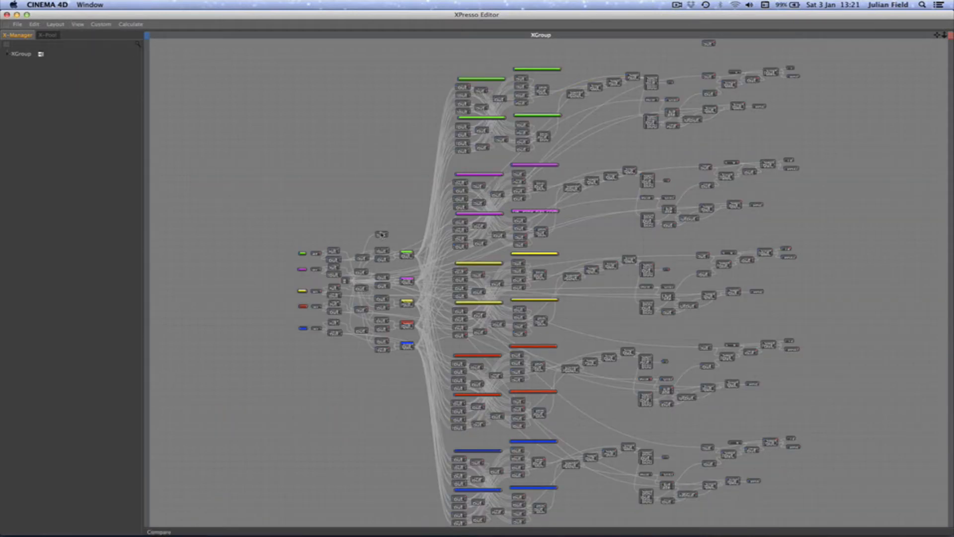
drag(382, 234, 710, 58)
drag(683, 42, 823, 117)
click(77, 24)
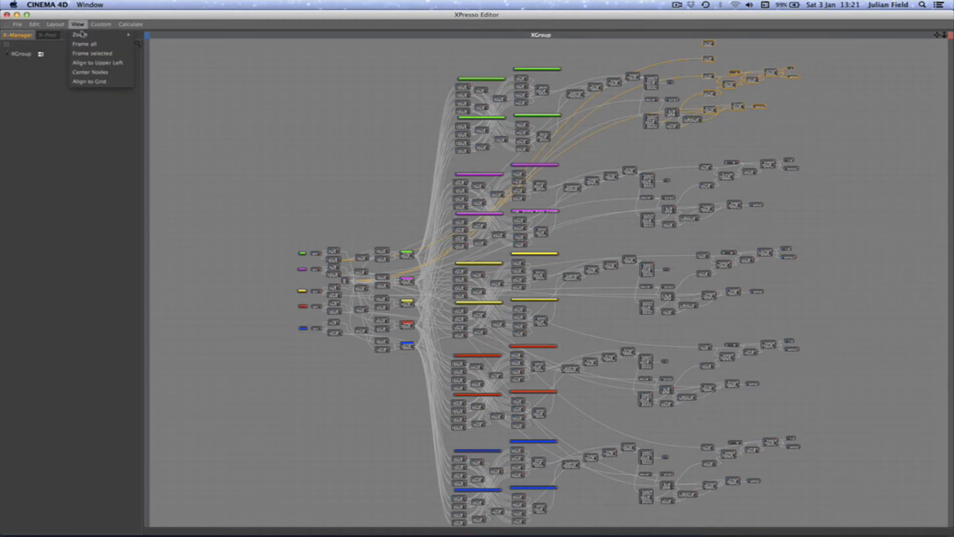
click(89, 53)
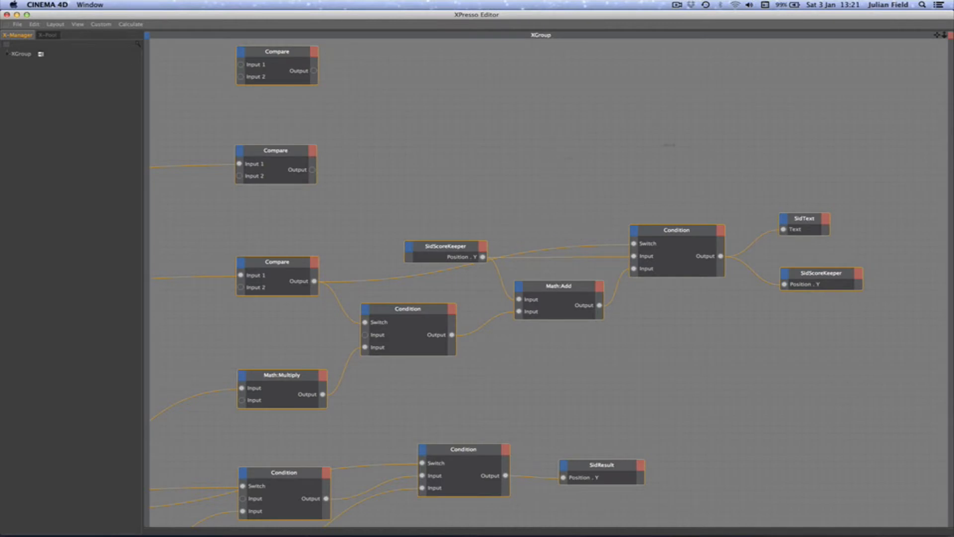
scroll(789, 135, down, 5)
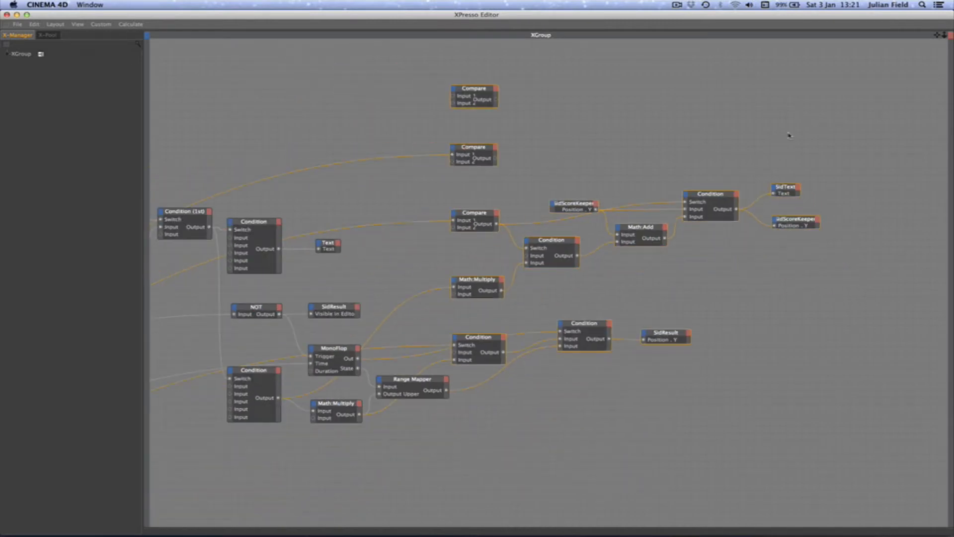
Step: Add the SlitherNumberKeeper null to the graph beside the uppermost Compare node and expand its node to show the full name
drag(938, 35, 791, 60)
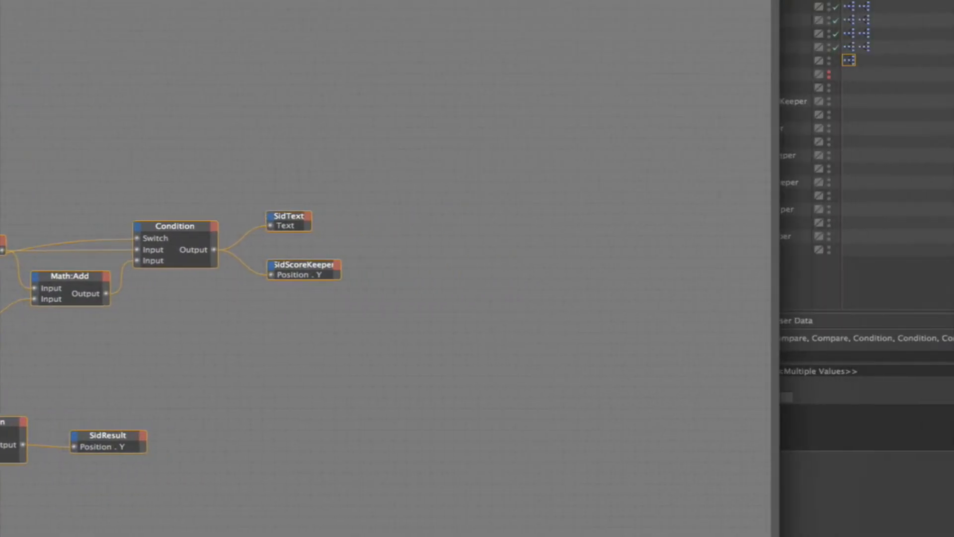
alt+middle_drag(268, 268, 590, 262)
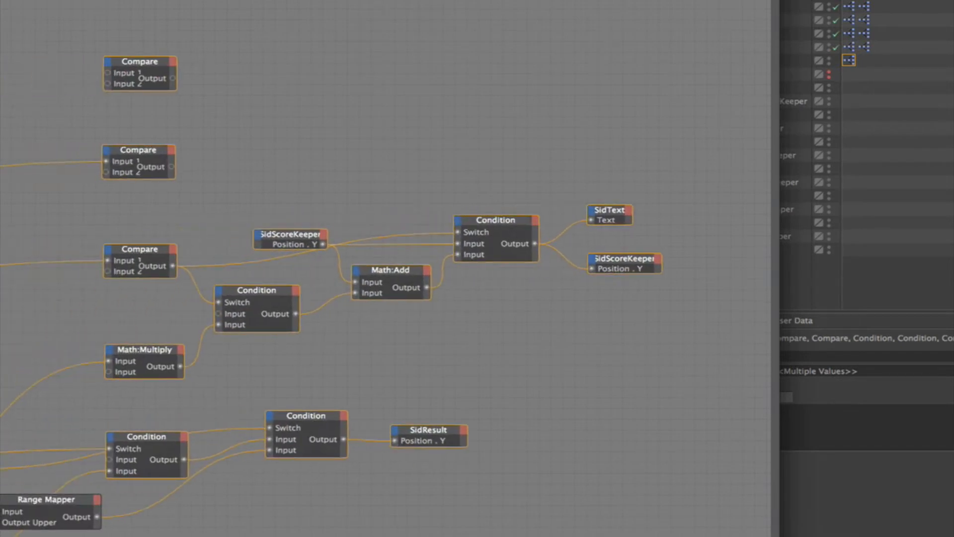
drag(387, 1, 276, 1)
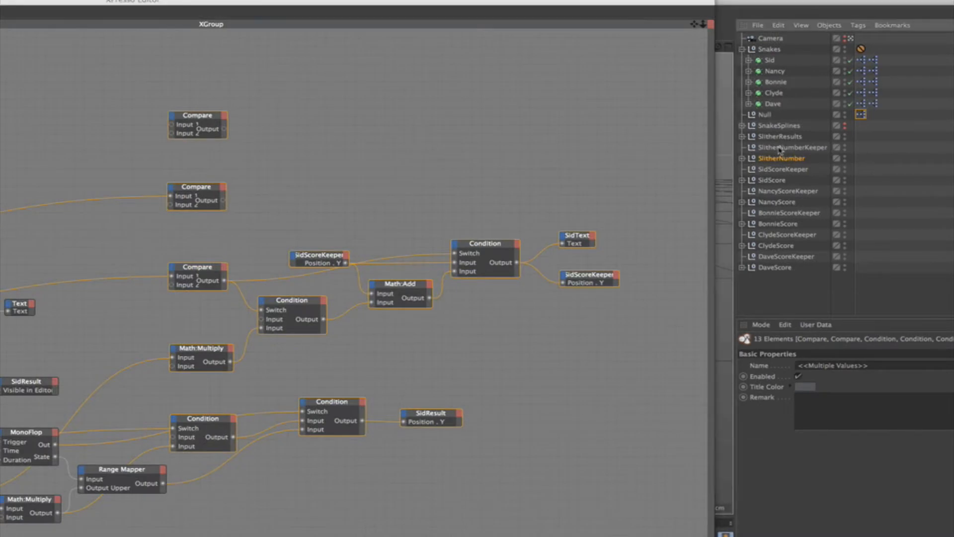
drag(779, 149, 63, 111)
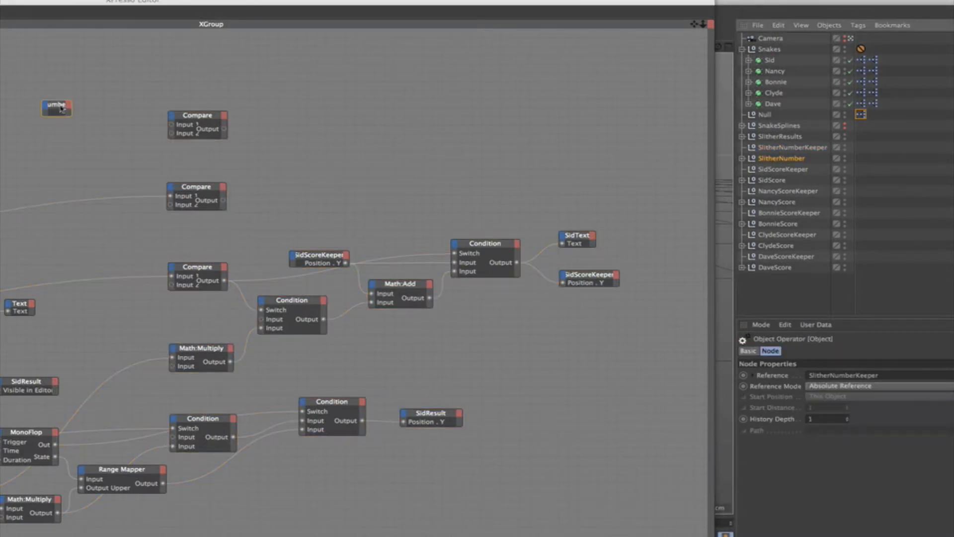
double_click(63, 110)
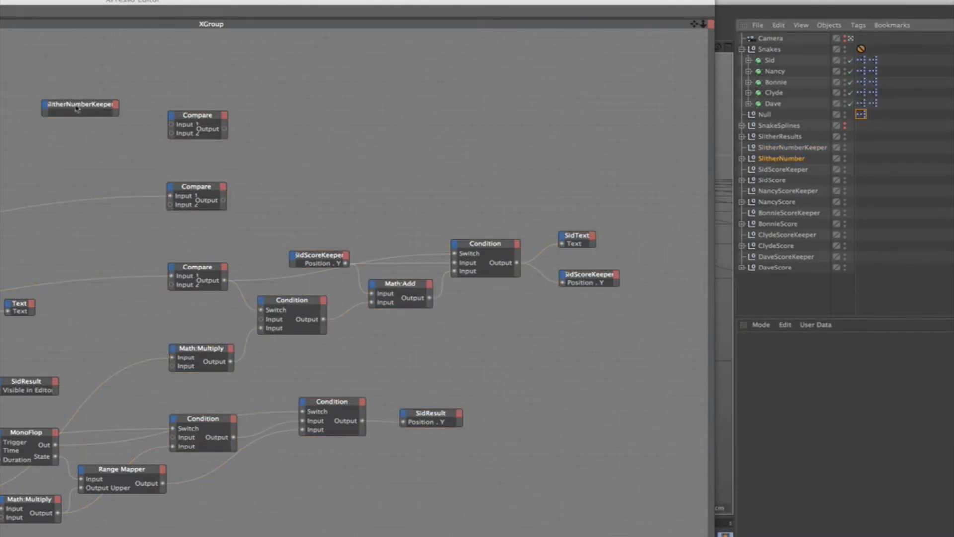
Step: Give the SlitherNumberKeeper node a Position . Y output, connect it to Input 1 of the uppermost Compare, and align the two nodes
click(115, 105)
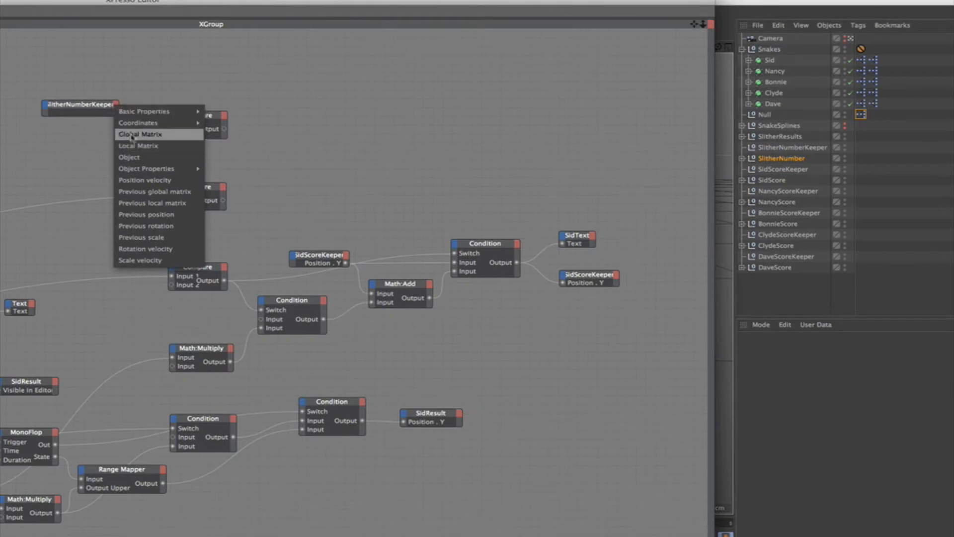
mouse_move(139, 123)
mouse_move(222, 159)
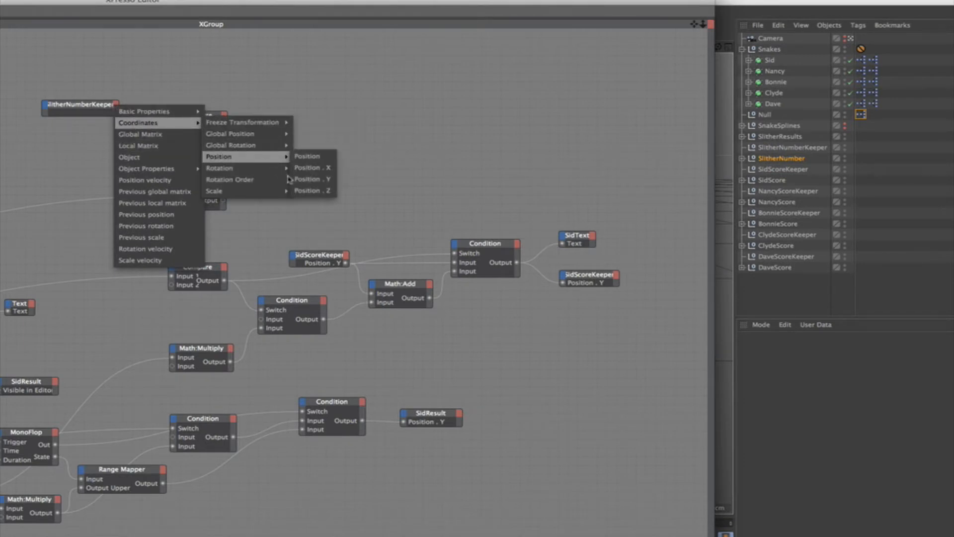
mouse_move(279, 147)
click(308, 179)
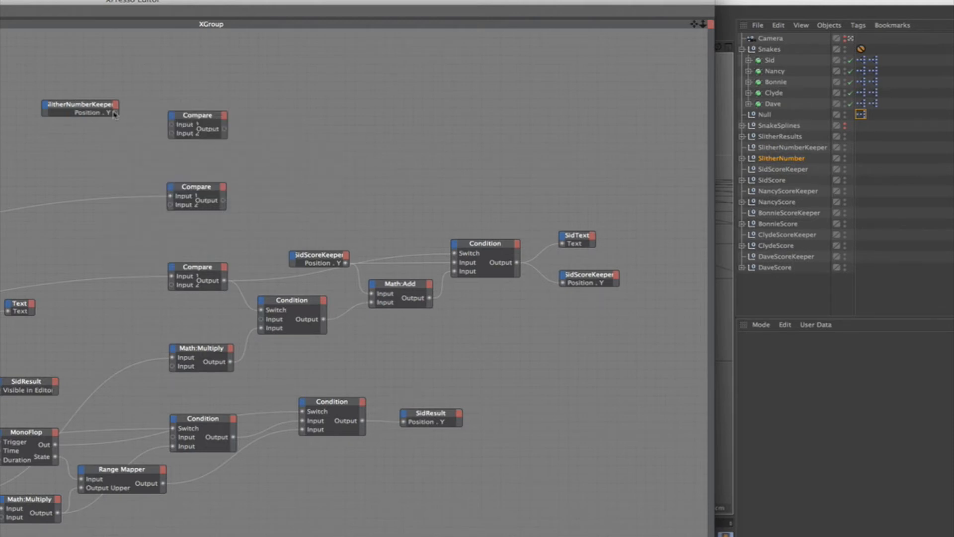
click(114, 115)
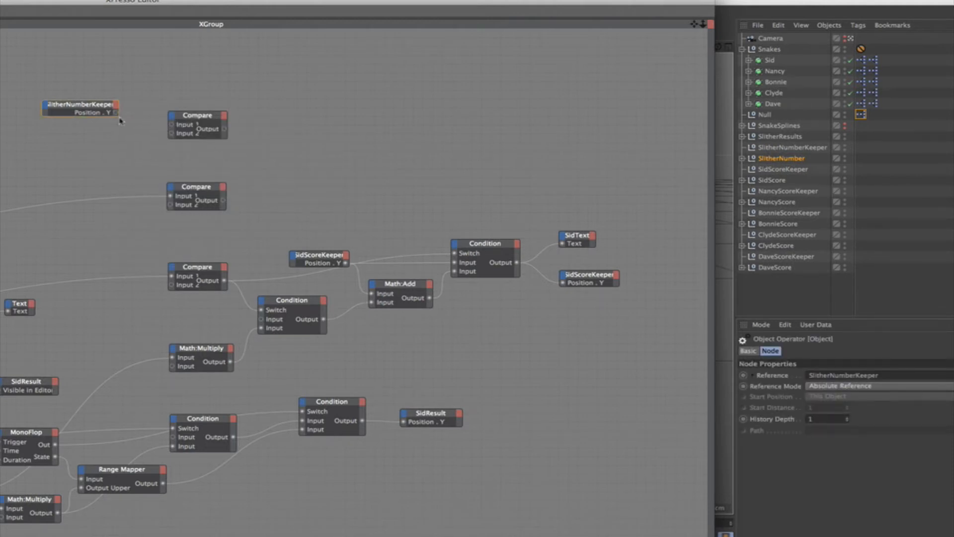
drag(116, 113, 172, 125)
drag(86, 107, 85, 118)
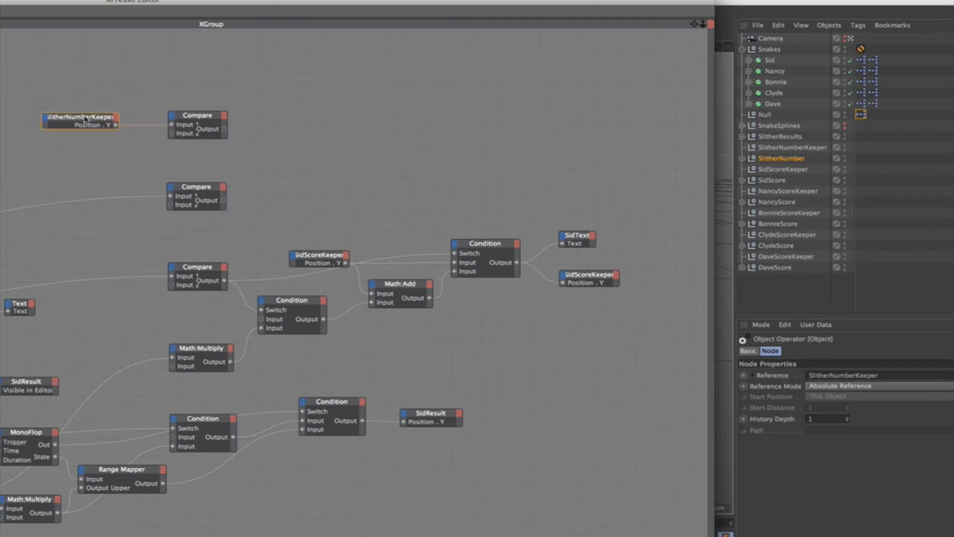
Step: Set Input 2 of the frame-driven Compare node to 0
click(204, 189)
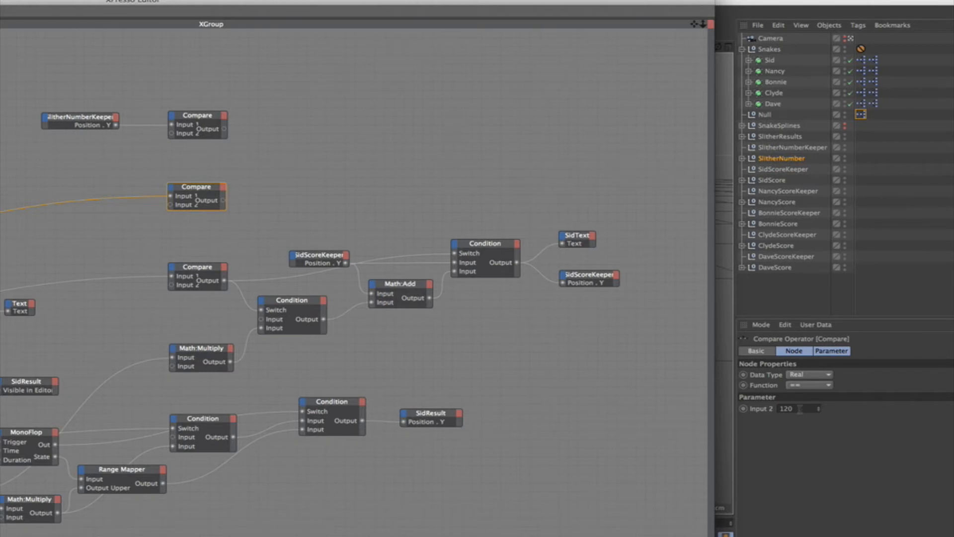
drag(800, 409, 738, 405)
text(0)
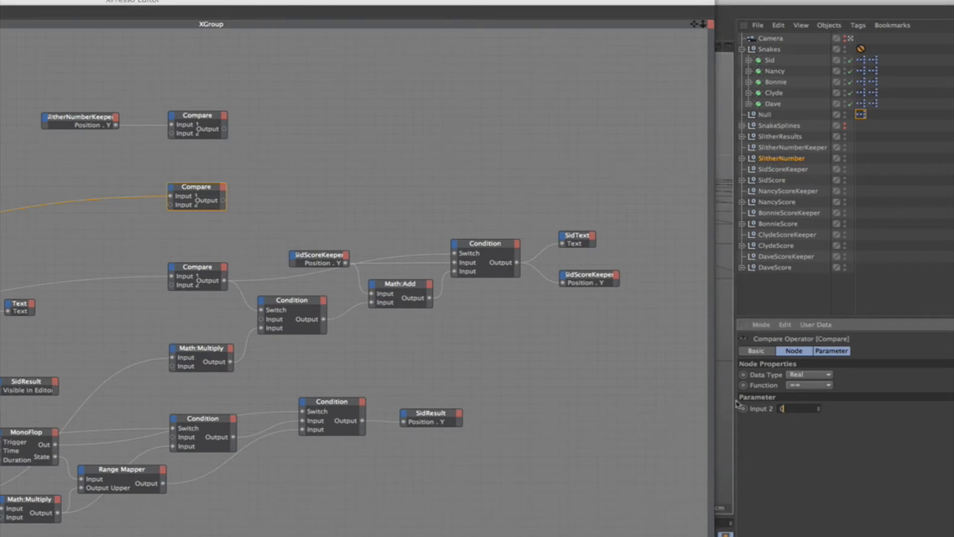
click(270, 167)
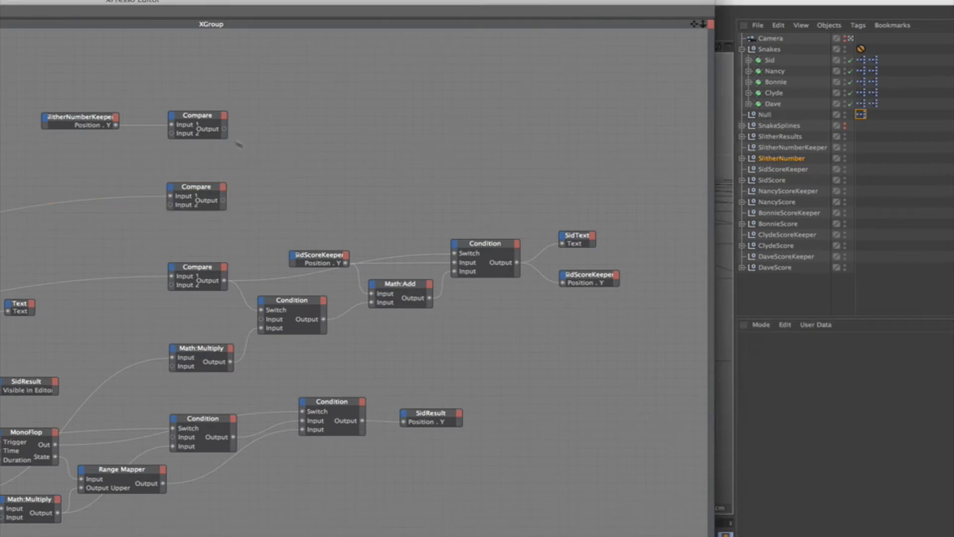
Step: Set the Compare node fed by SlitherNumberKeeper to the >= function with an Input 2 value of 10
click(198, 118)
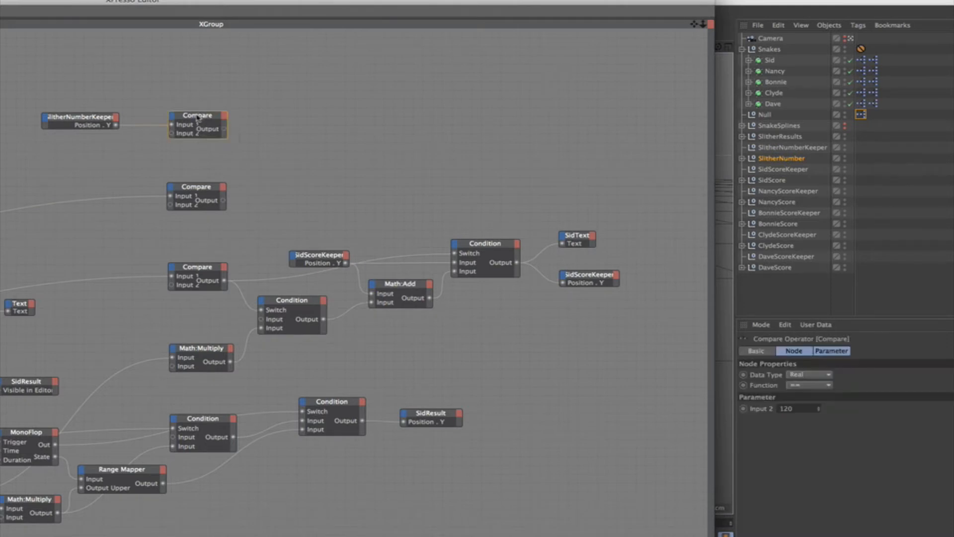
click(815, 385)
click(823, 441)
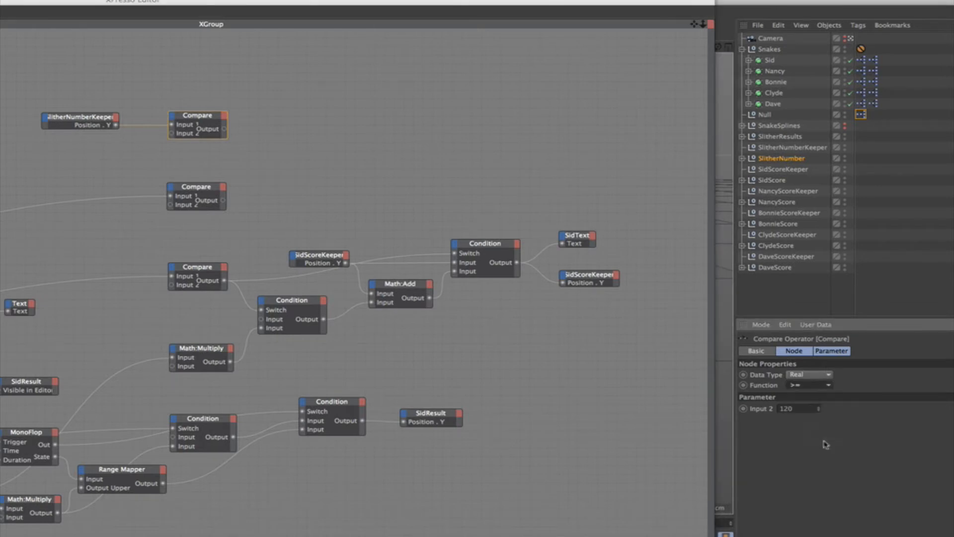
drag(794, 407, 750, 410)
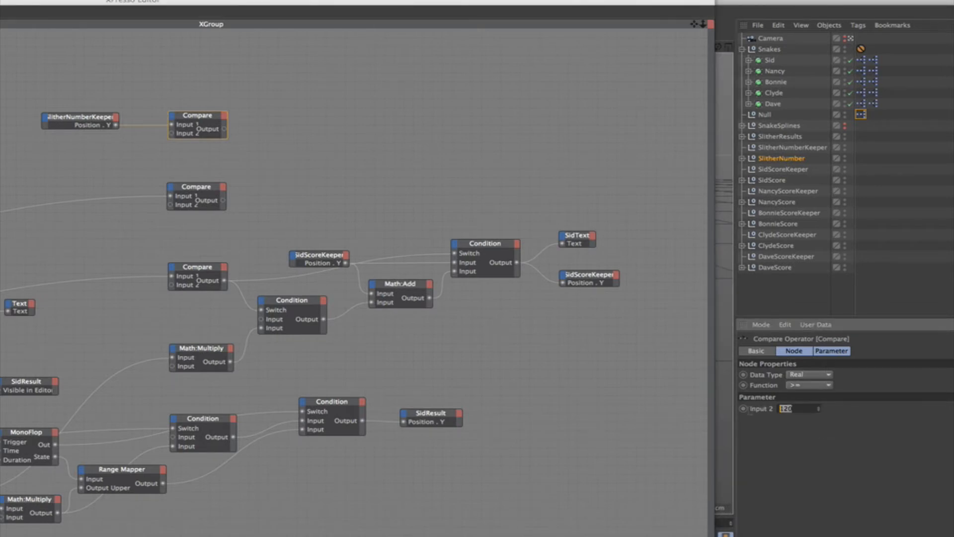
text(10)
Step: Add a Boole node to the graph, placed just beyond and between the two uppermost Compare nodes
right_click(260, 146)
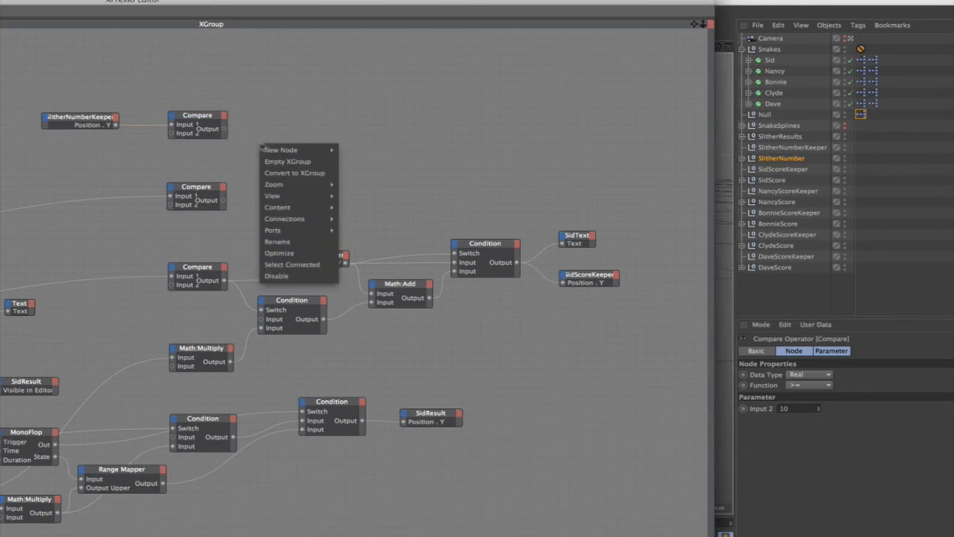
mouse_move(308, 150)
mouse_move(370, 150)
mouse_move(414, 149)
mouse_move(421, 172)
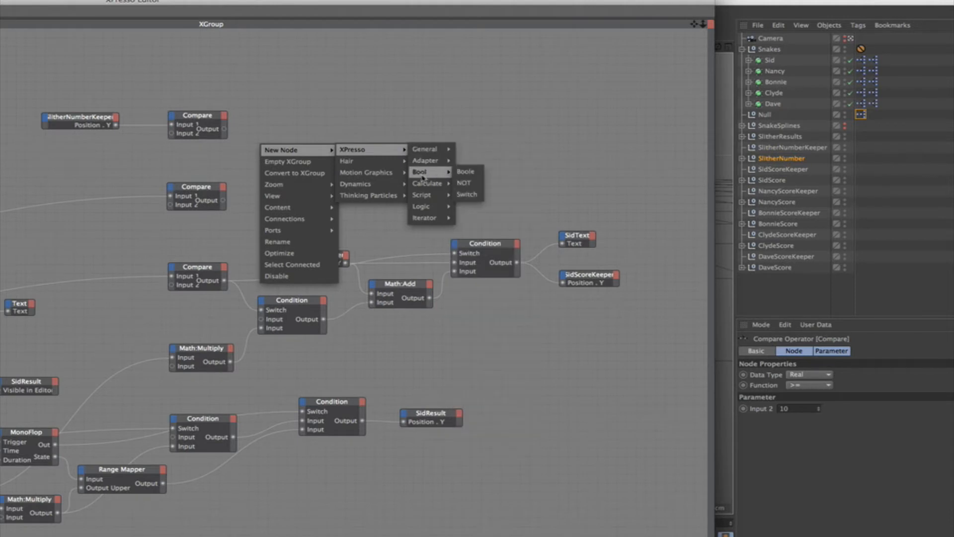
click(466, 173)
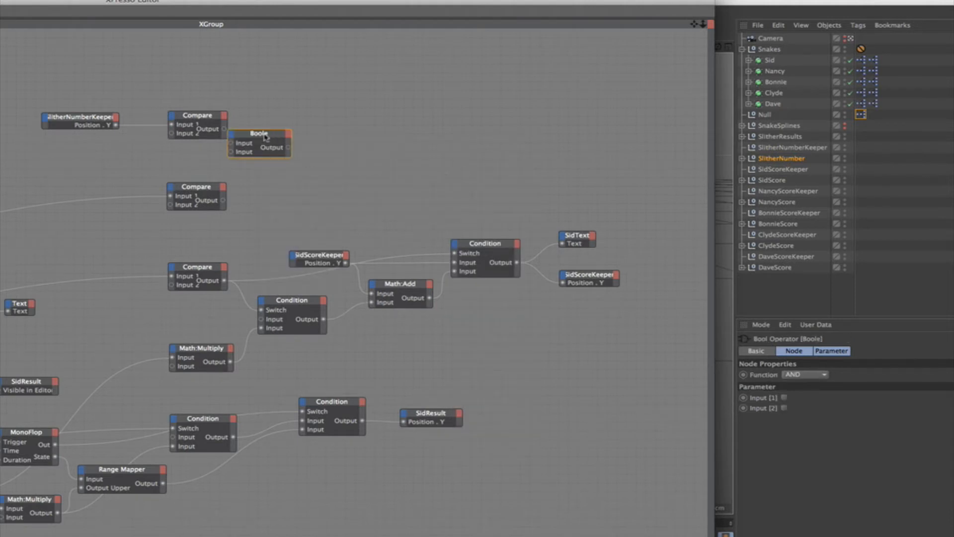
drag(266, 137, 292, 155)
Step: Connect the outputs of the two uppermost Compare nodes to the two inputs of the AND Boole node and move it slightly closer to them
drag(226, 132, 264, 164)
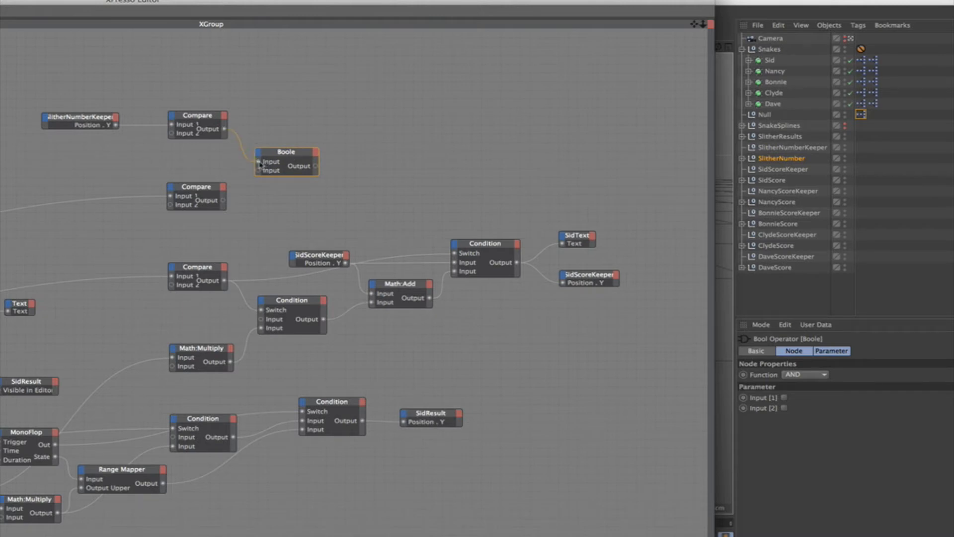
drag(223, 201, 258, 171)
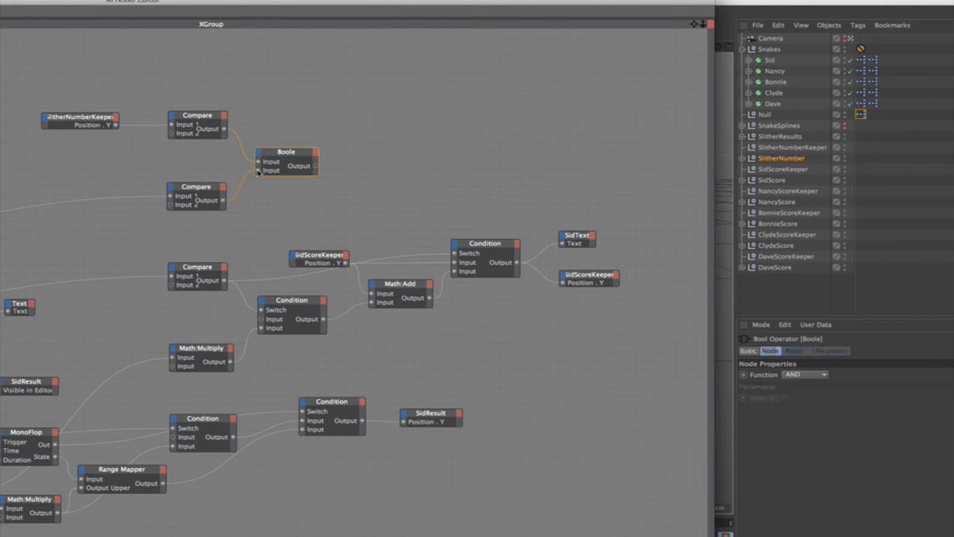
click(186, 190)
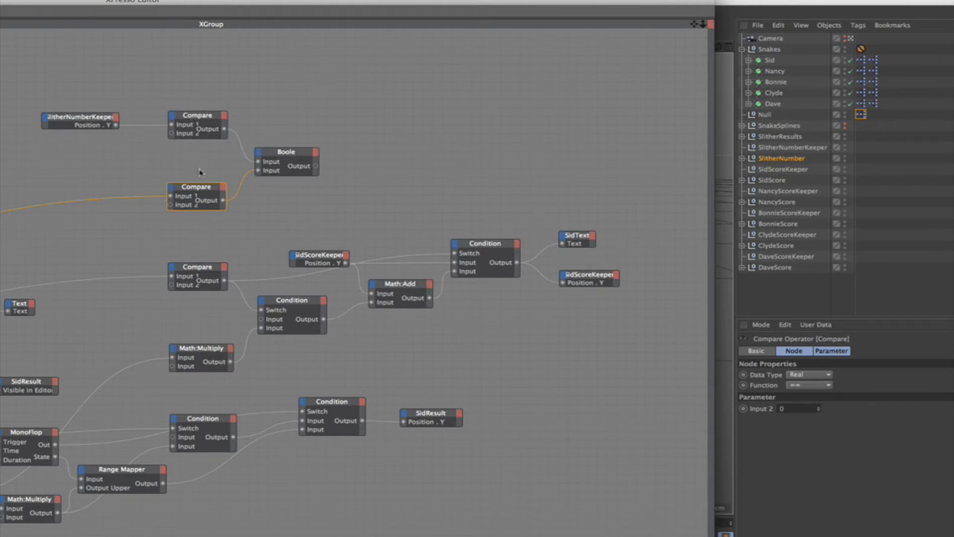
click(275, 153)
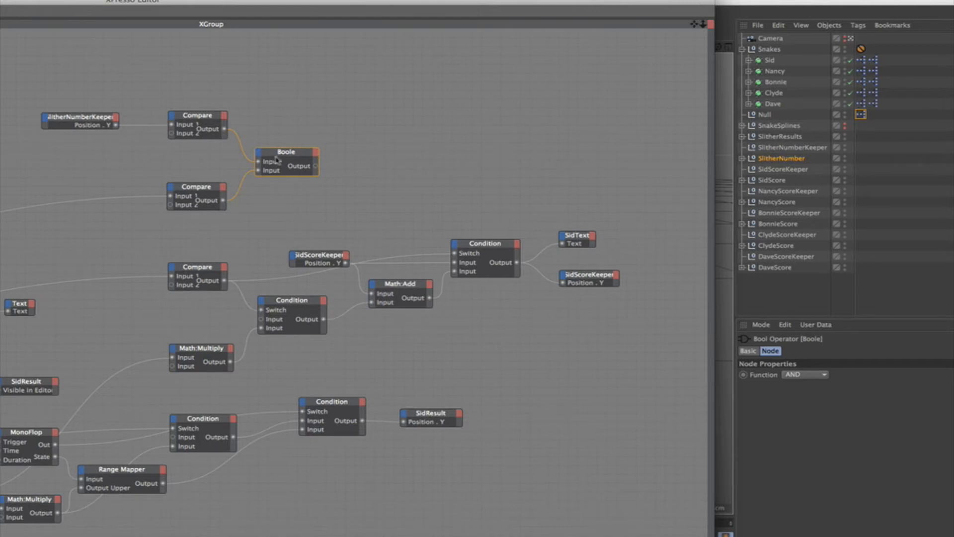
drag(284, 156, 280, 156)
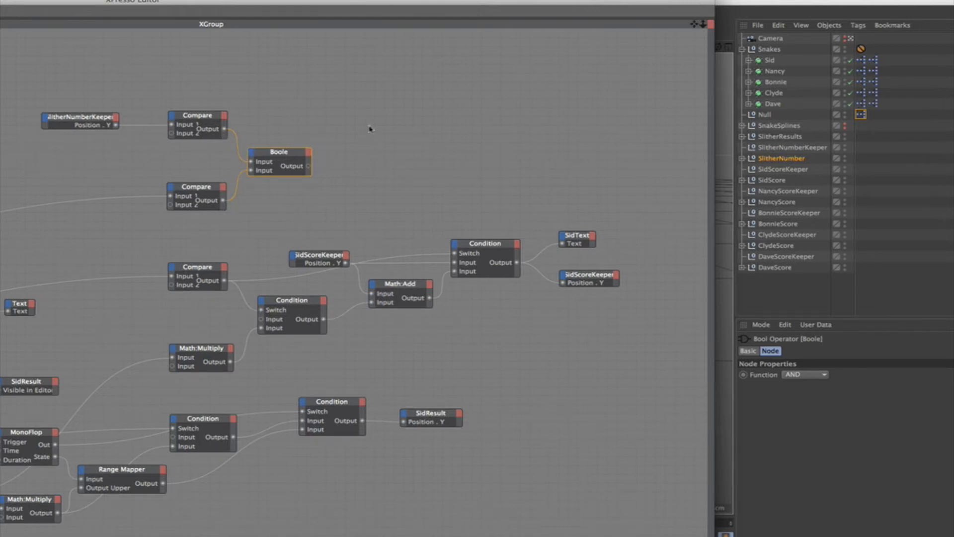
Step: Add a MonoFlop node to the graph beside the Boole node
right_click(366, 152)
mouse_move(397, 156)
mouse_move(472, 155)
mouse_move(534, 155)
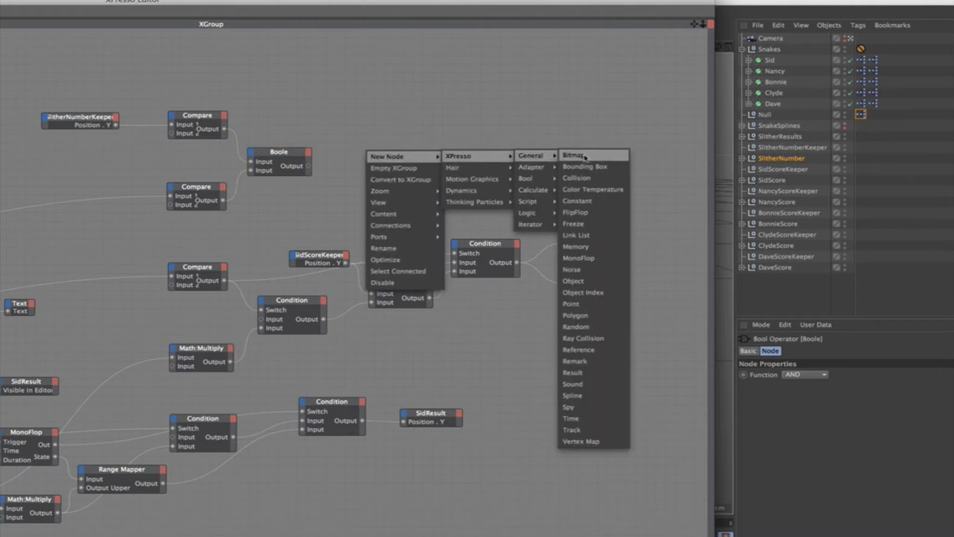
click(598, 258)
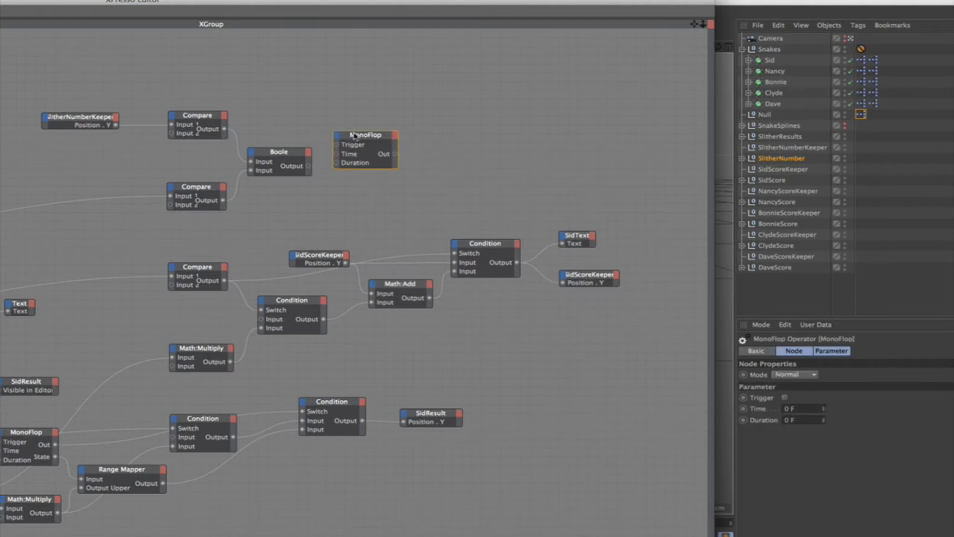
drag(353, 139, 371, 148)
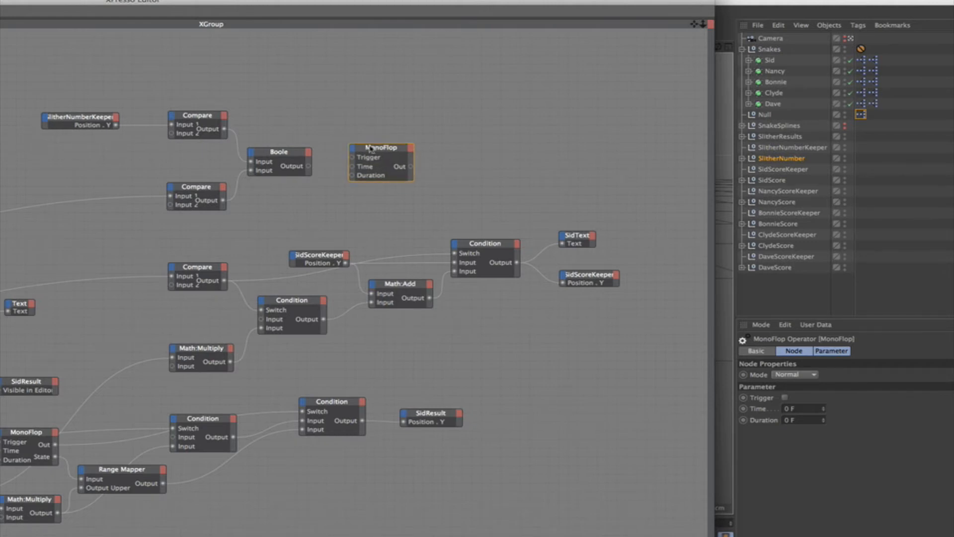
Step: Give the new MonoFlop node a Reset input, connect the Boole output to it, and move the MonoFlop closer to the Boole
click(353, 149)
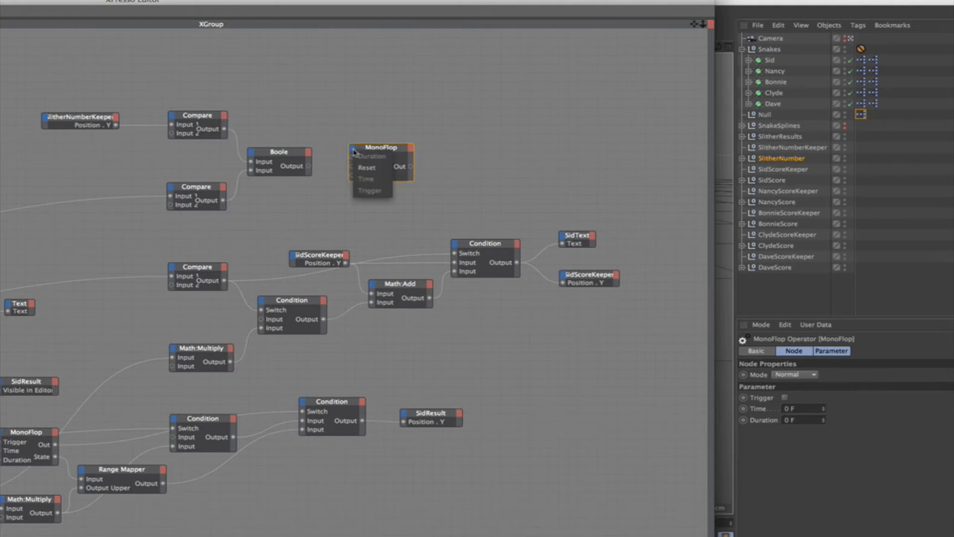
click(363, 168)
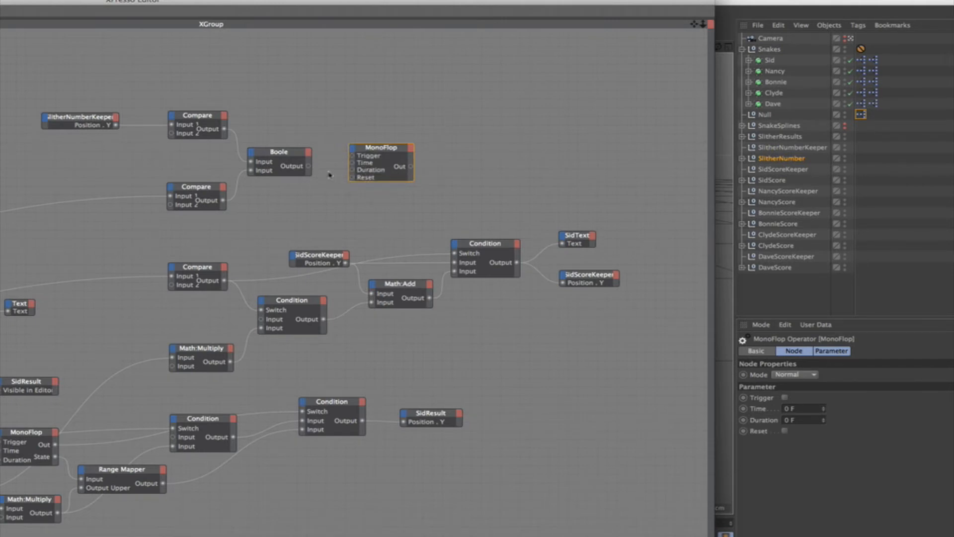
drag(309, 166, 353, 179)
drag(397, 151, 377, 155)
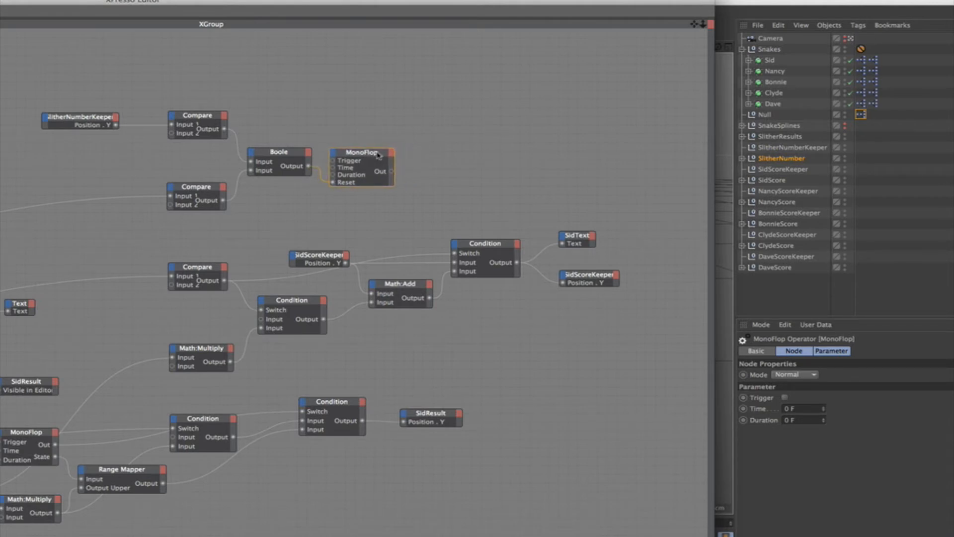
Step: Add a Count output to the MonoFlop node beside the Boole and adjust its placement slightly
click(391, 155)
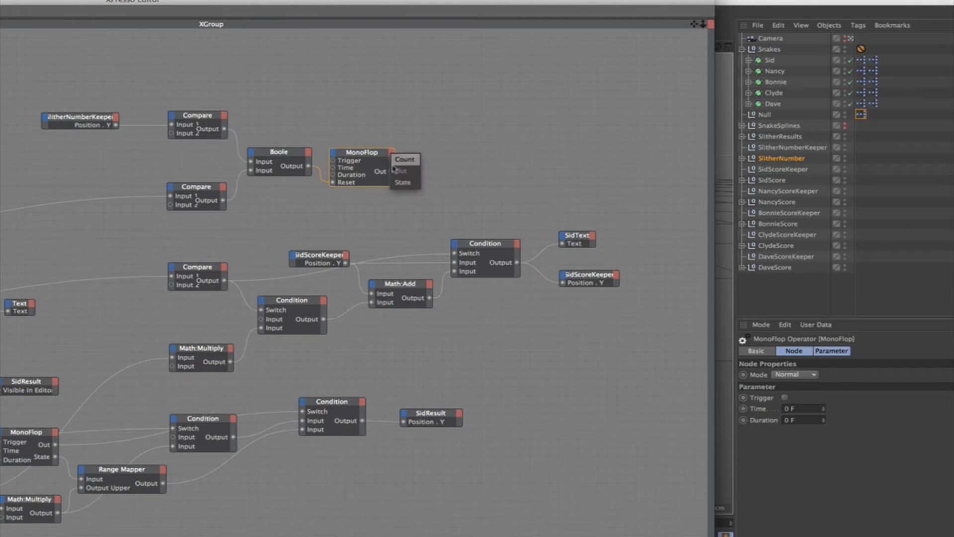
click(401, 165)
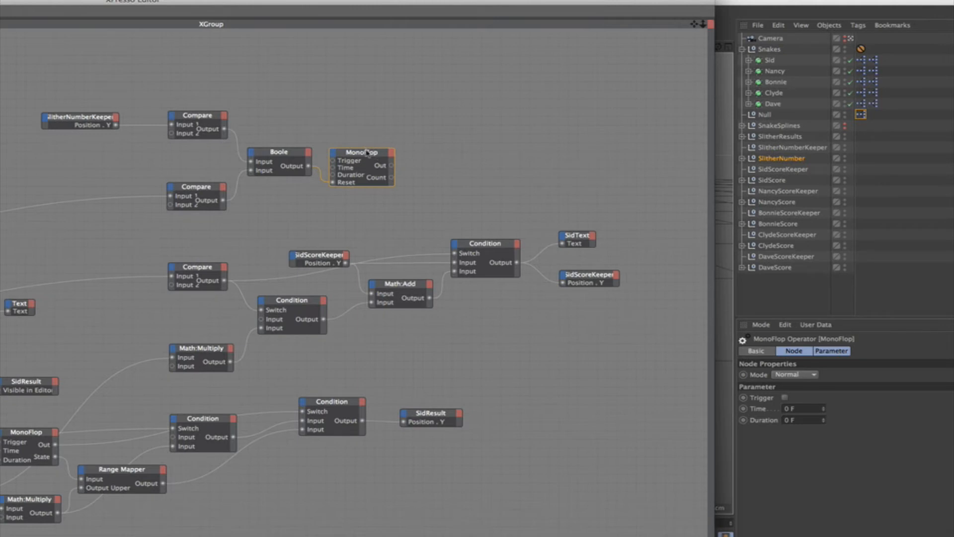
drag(364, 155, 367, 154)
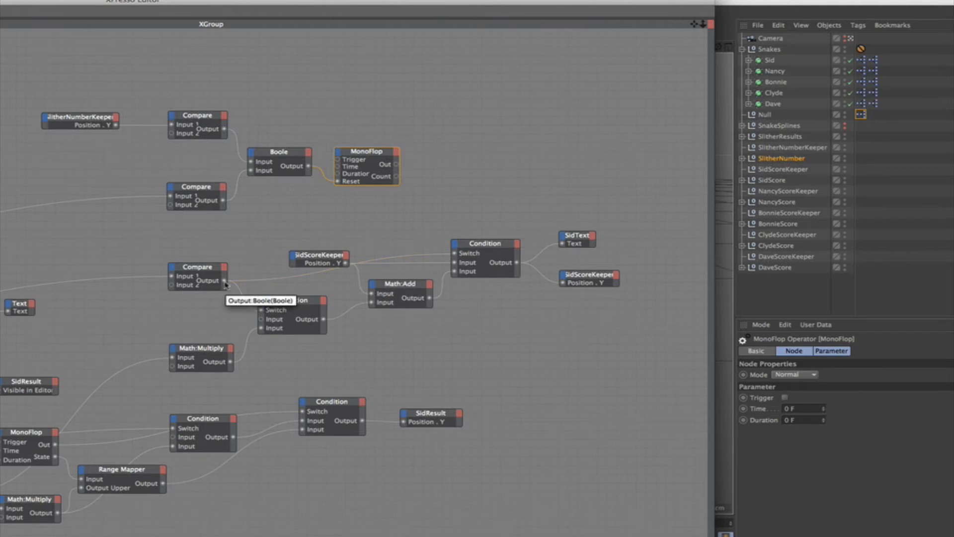
Step: Connect the output of the Compare node that tests for 120 to the new MonoFlop's Trigger and set the MonoFlop's mode to OneShot
click(200, 271)
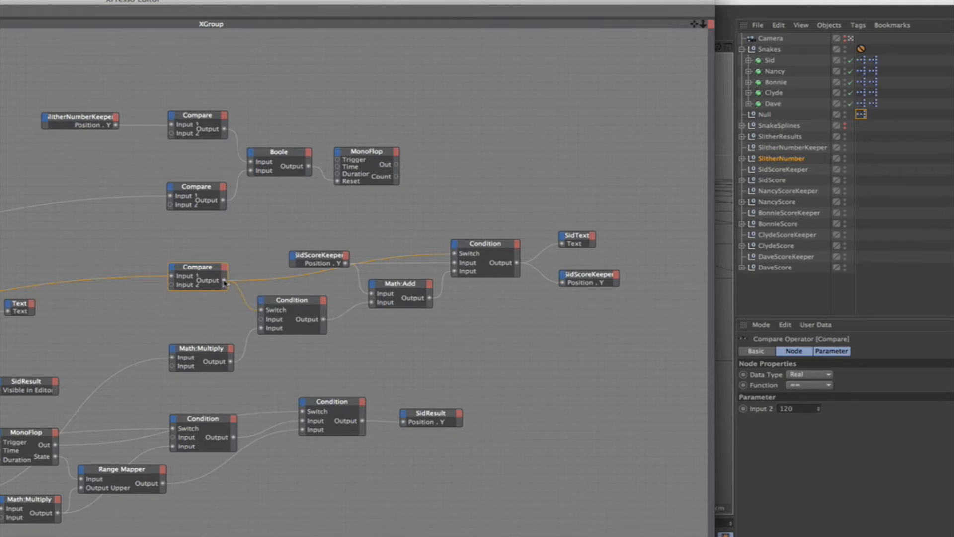
drag(328, 178, 337, 163)
click(370, 153)
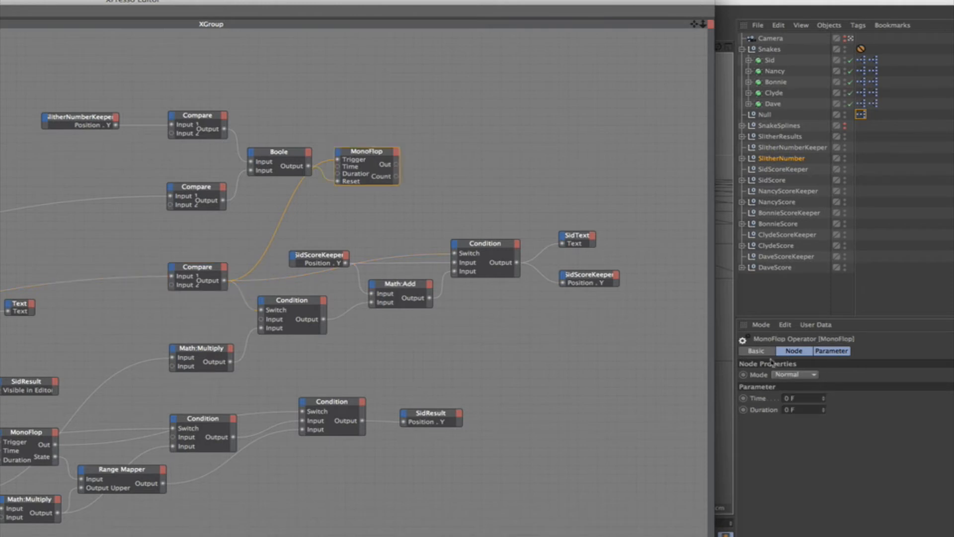
click(788, 375)
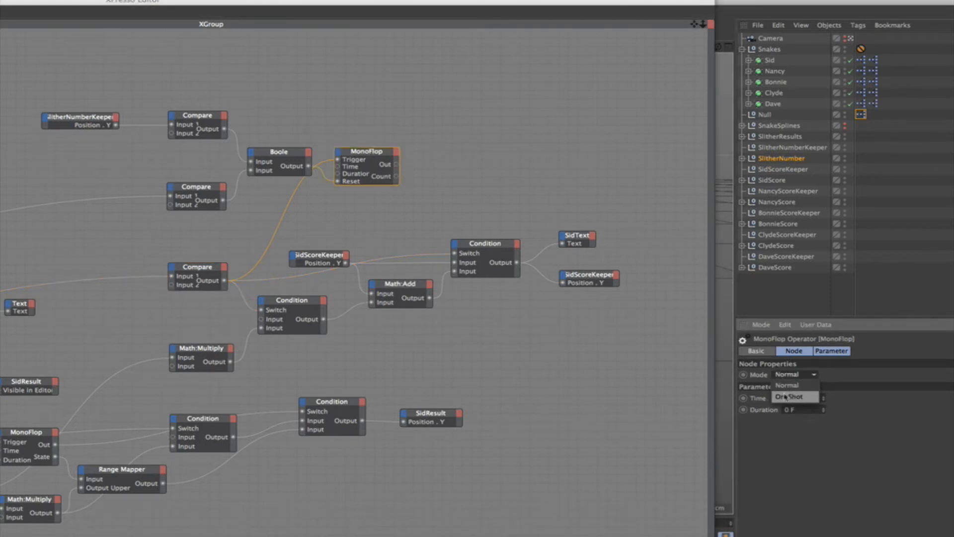
click(797, 396)
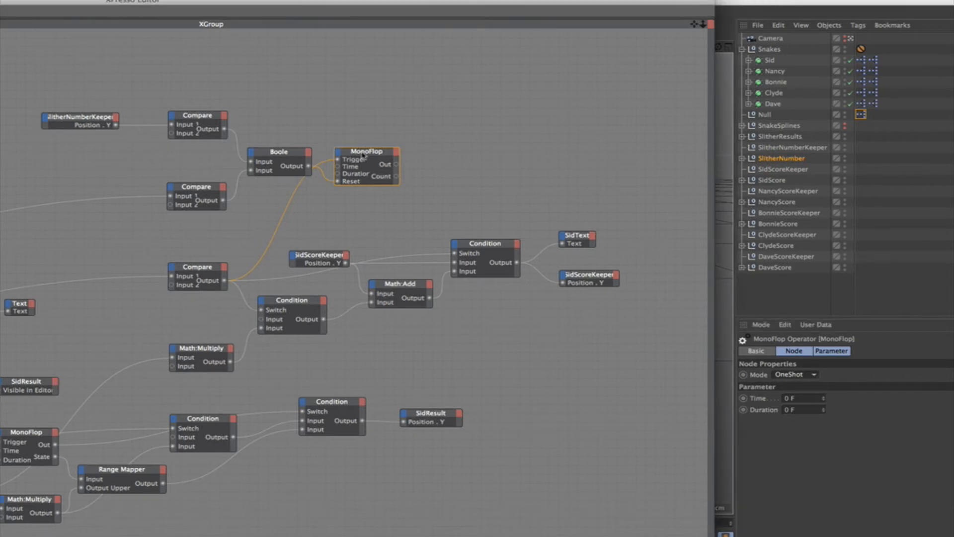
drag(362, 154, 384, 156)
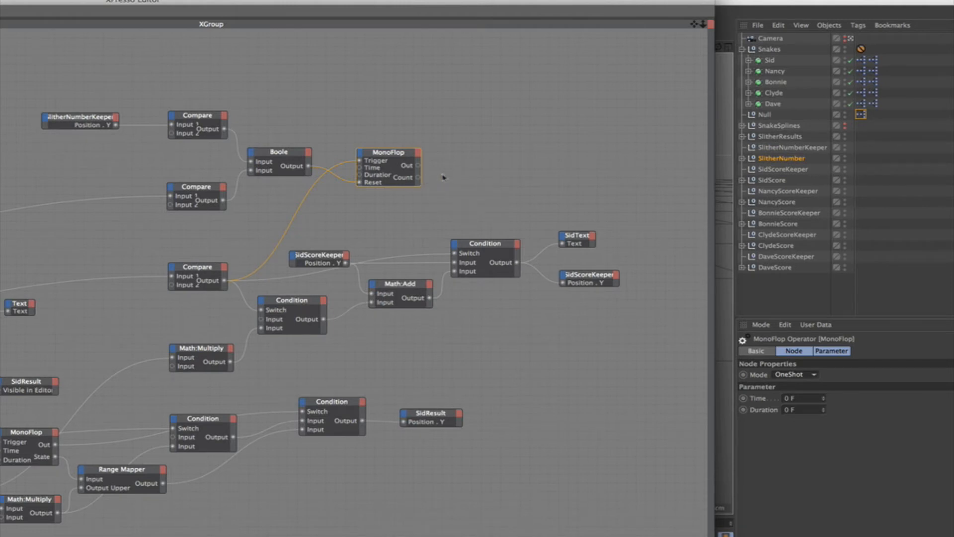
Step: Add the SlitherNumberKeeper null and the Slither text object from inside SlitherNumber as nodes beside the MonoFlop, expanding both to fit their names
click(793, 148)
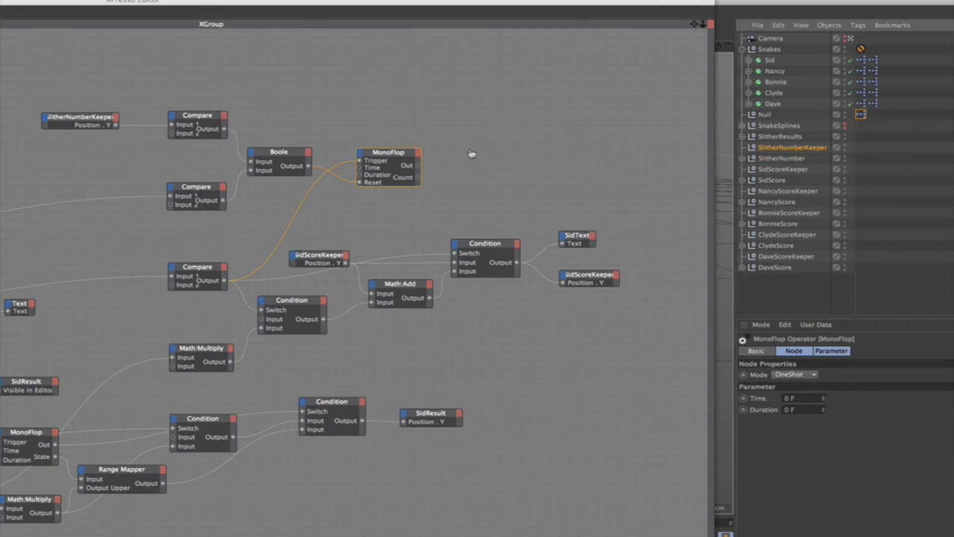
drag(471, 153, 470, 151)
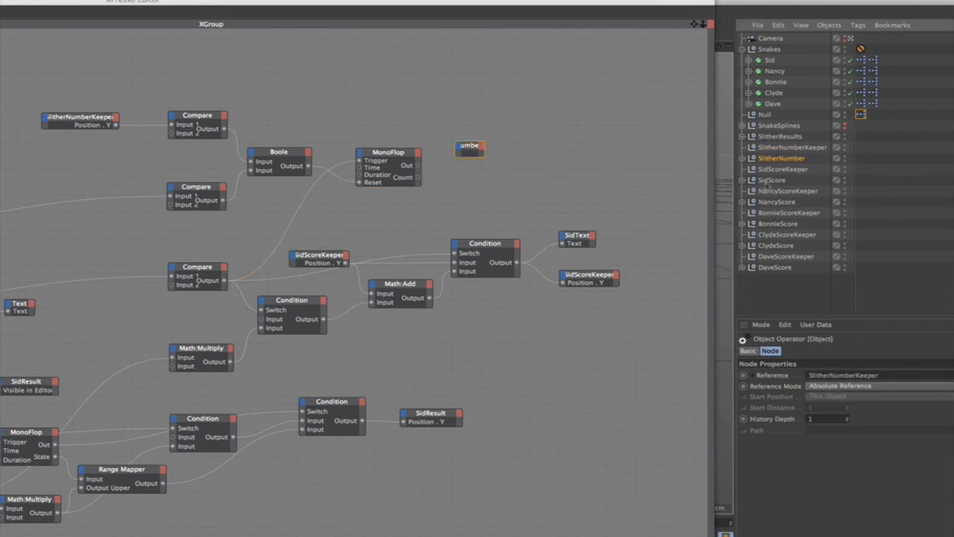
click(742, 158)
click(749, 168)
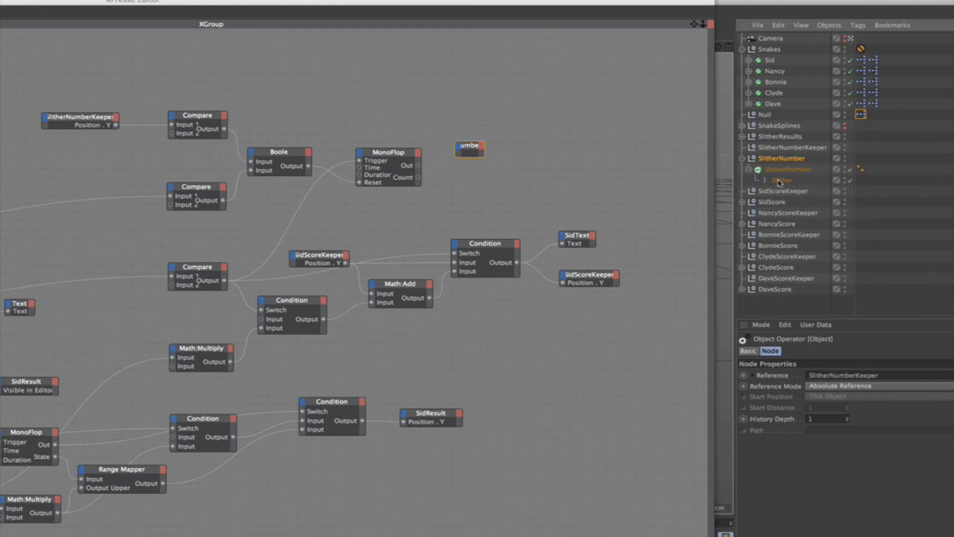
drag(779, 182, 470, 184)
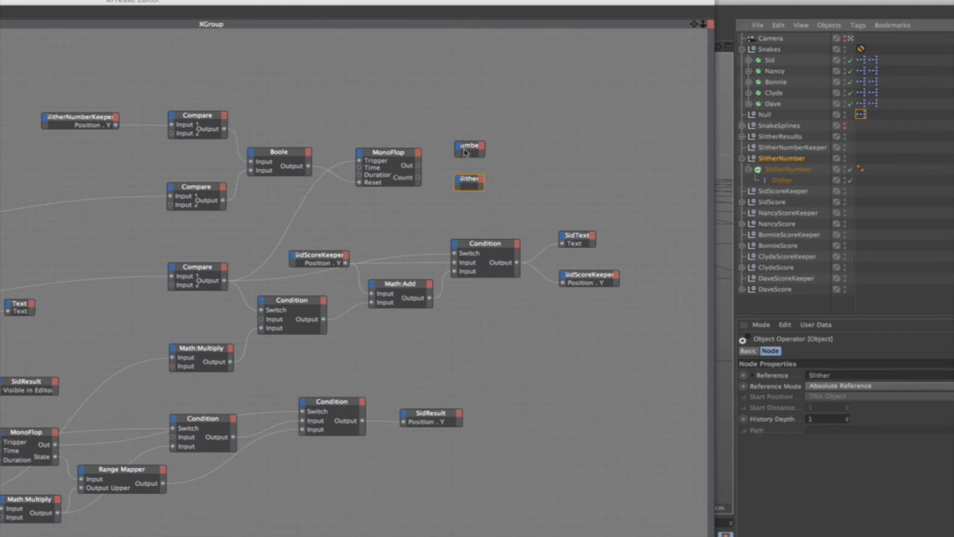
double_click(467, 150)
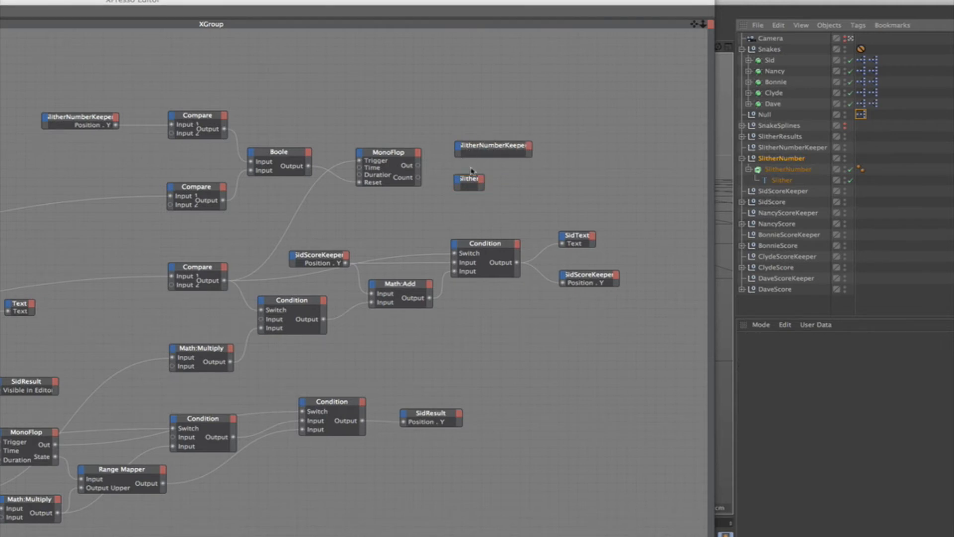
double_click(472, 182)
Step: Connect the MonoFlop's Count output to Position . Y on the new SlitherNumberKeeper node and to Text on the Slither node, and align both nodes
drag(40, 1, 420, 1)
click(28, 11)
mouse_move(69, 24)
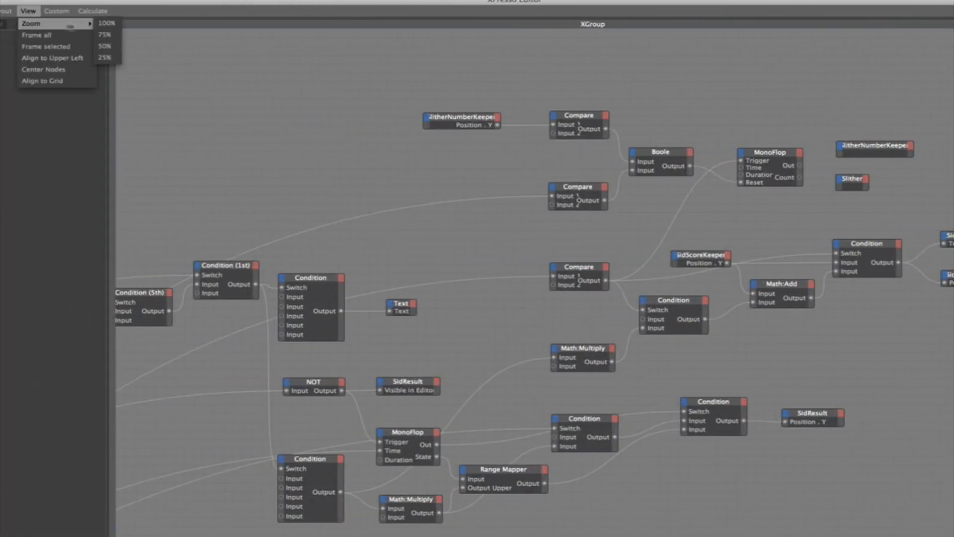
click(100, 24)
drag(758, 2, 392, 2)
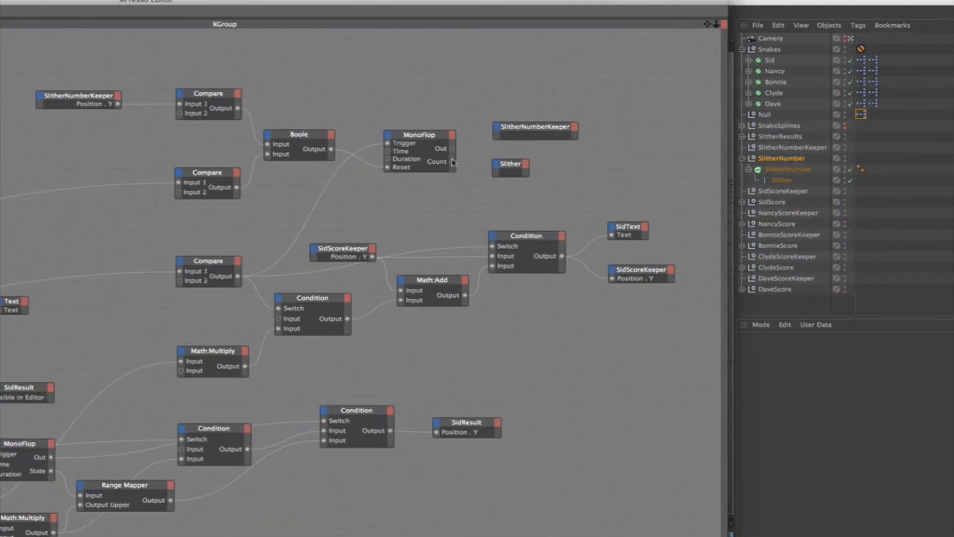
drag(485, 165, 584, 368)
drag(451, 161, 676, 207)
drag(543, 129, 539, 129)
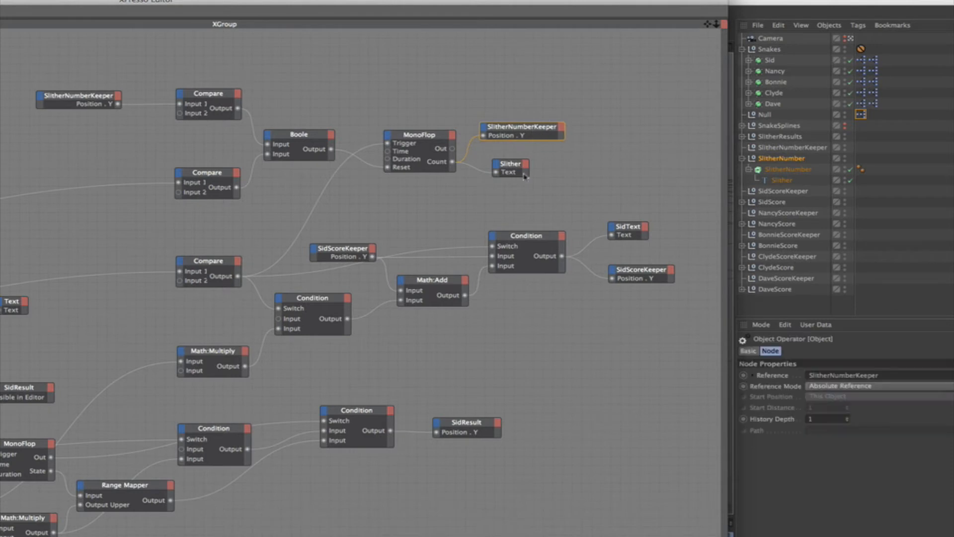
drag(518, 170, 507, 181)
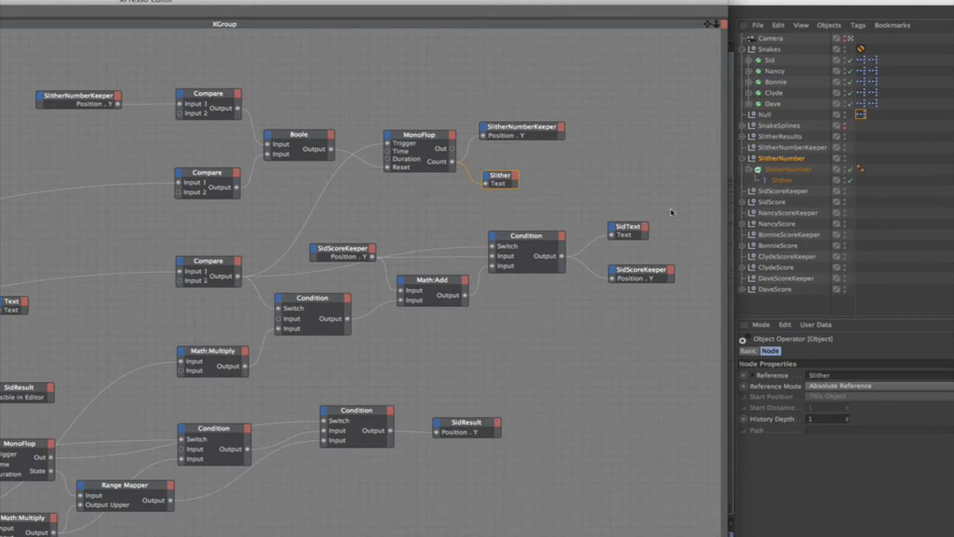
Step: Duplicate the Condition node that feeds SidText, placing the copy beside the Slither node, and move the SidText and SidScoreKeeper output nodes farther from the original
drag(708, 27, 616, 22)
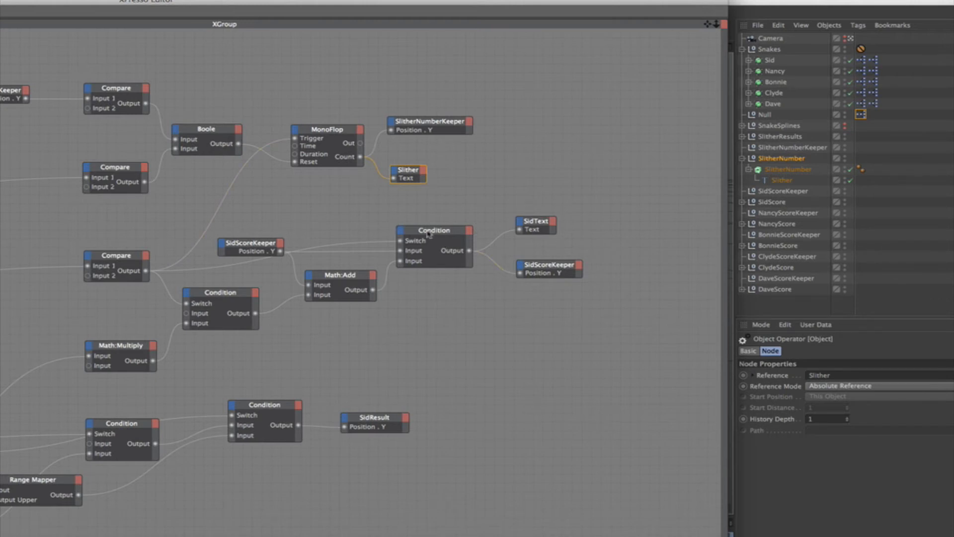
ctrl+drag(430, 235, 508, 181)
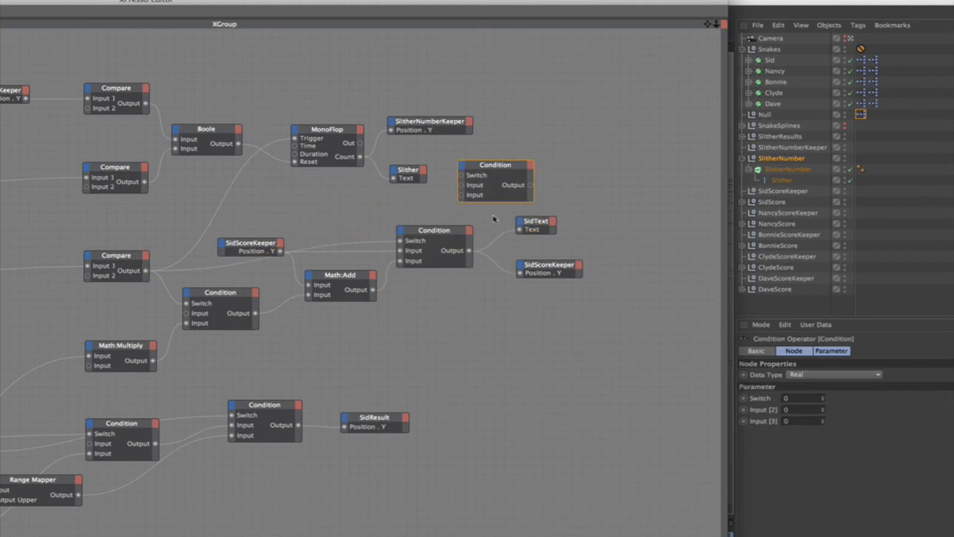
drag(482, 218, 580, 288)
drag(530, 222, 611, 222)
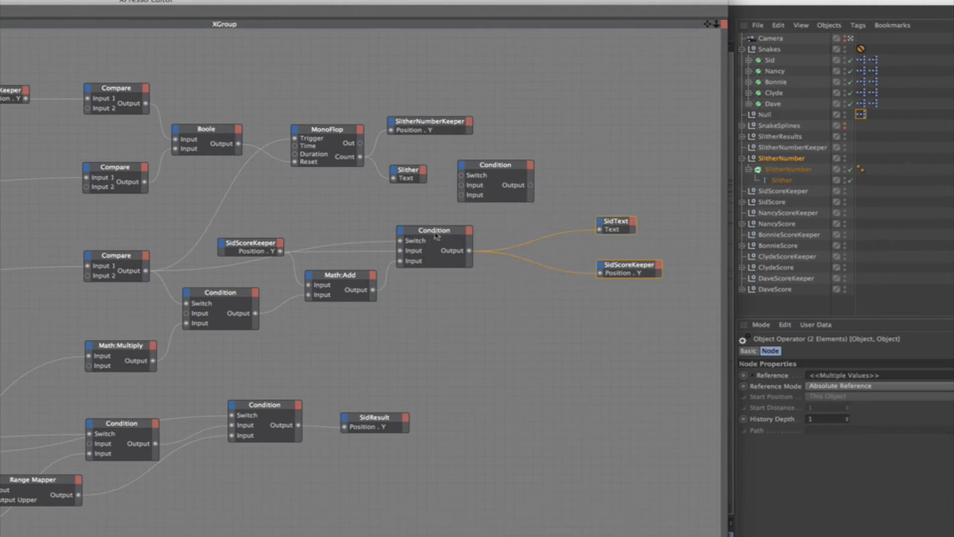
drag(437, 237, 434, 237)
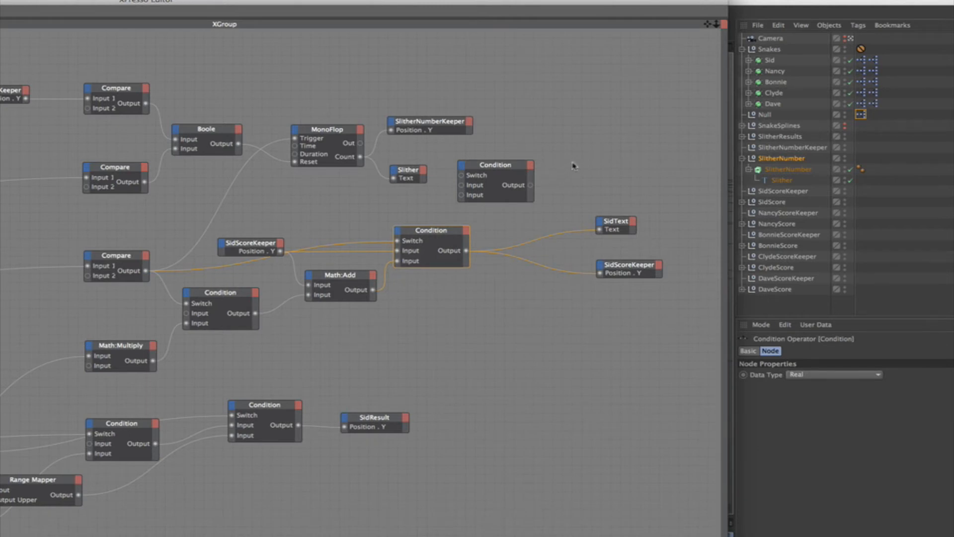
Step: Move the duplicated Condition node clear of the Slither node and disconnect the original Condition's output from SidText and SidScoreKeeper
drag(495, 167, 530, 182)
click(549, 237)
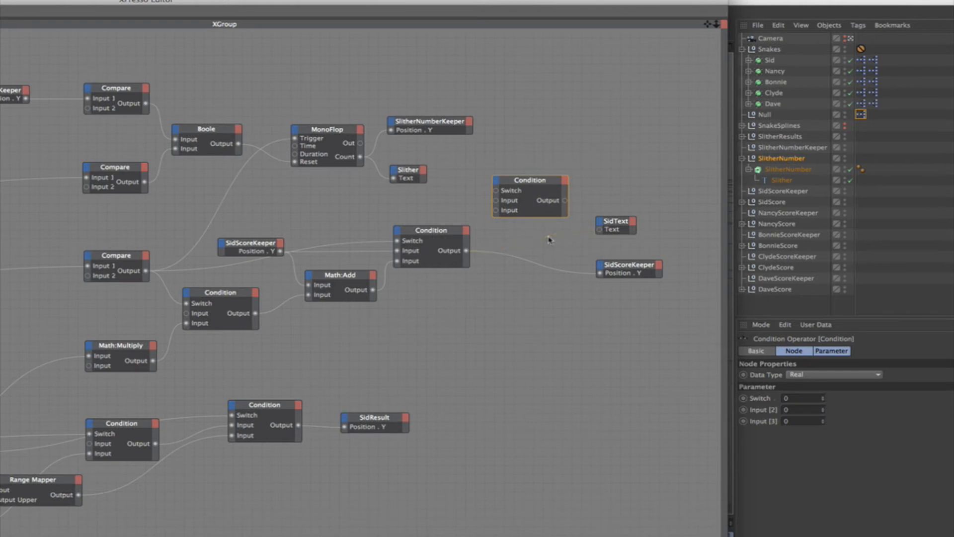
click(555, 271)
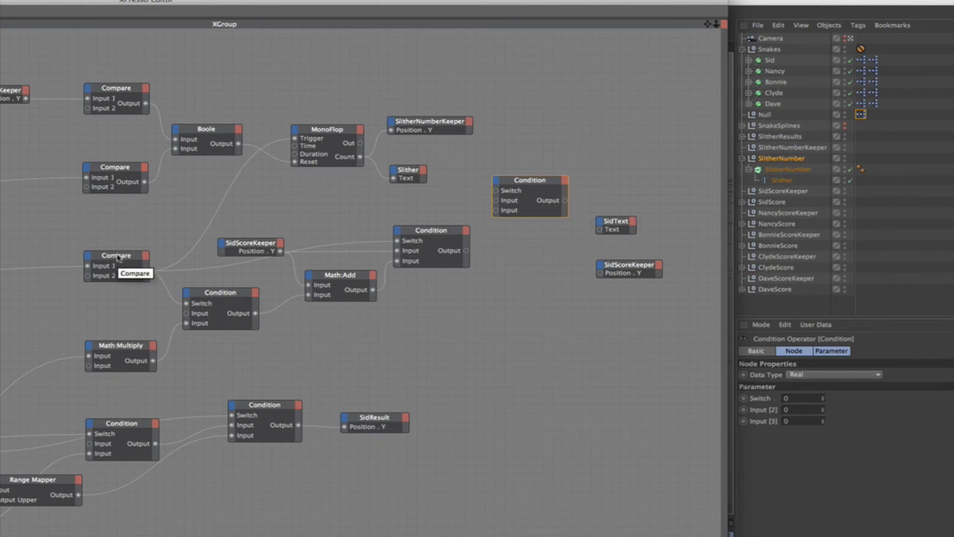
Step: Duplicate the Compare node that tests for 120, placing it before the Condition copy, and space out the Condition, SidText and SidScoreKeeper nodes
drag(117, 257, 452, 182)
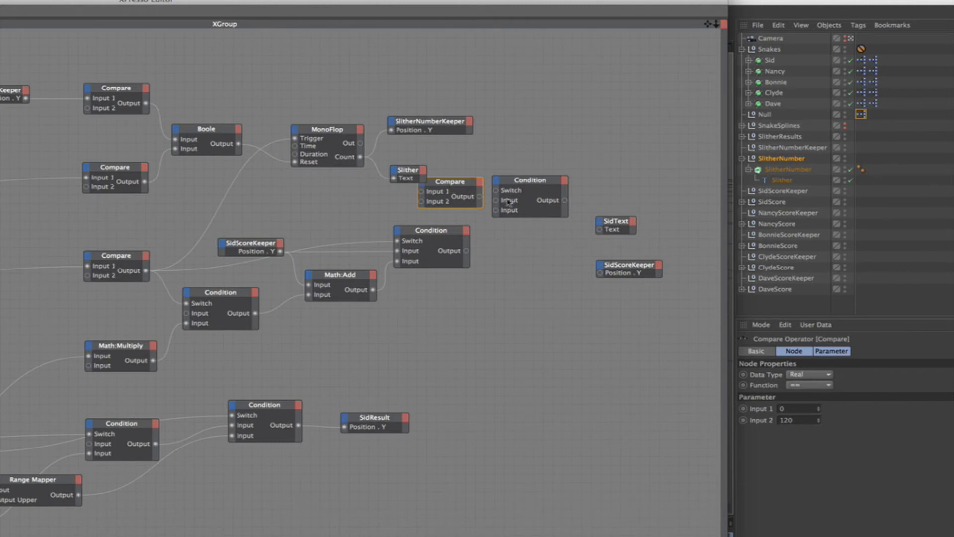
drag(510, 160, 662, 282)
drag(522, 185, 617, 193)
drag(440, 193, 508, 196)
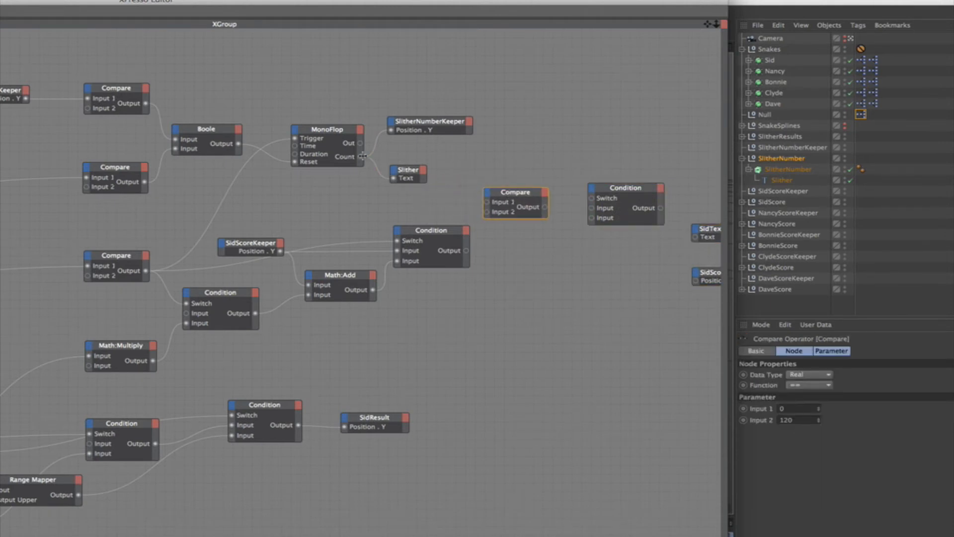
Step: Connect the slither MonoFlop's Count output to the Compare copy's Input 1, set its Input 2 to 0, and align the node
drag(361, 157, 486, 204)
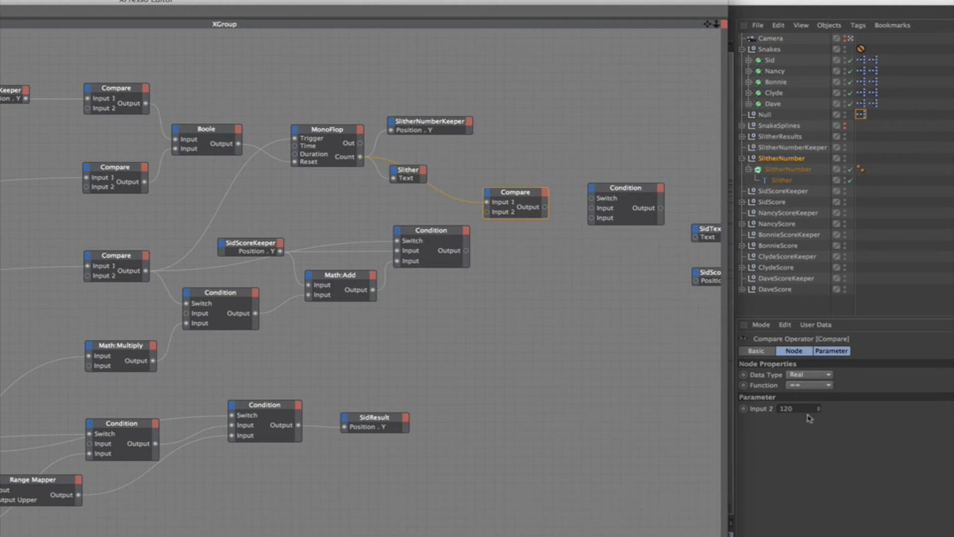
double_click(784, 408)
text(0)
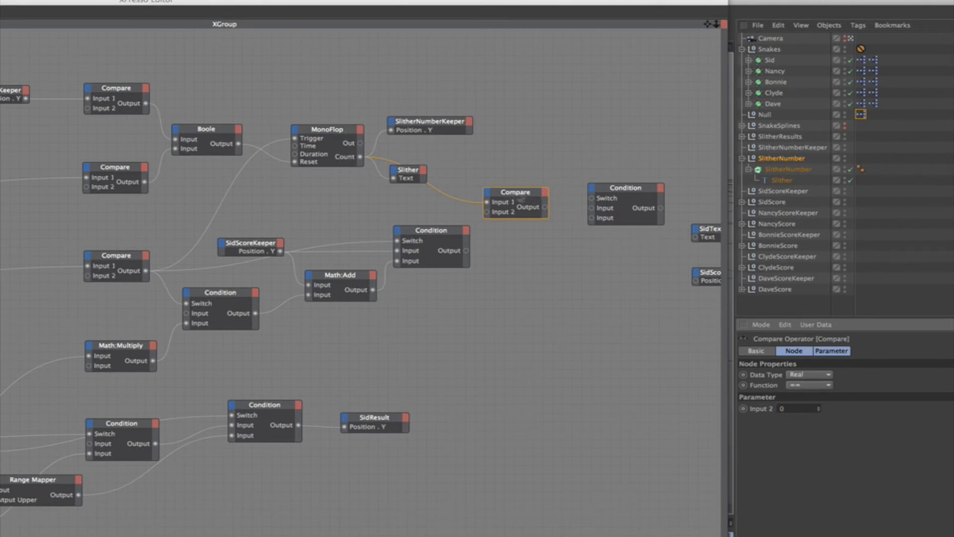
drag(516, 197, 525, 190)
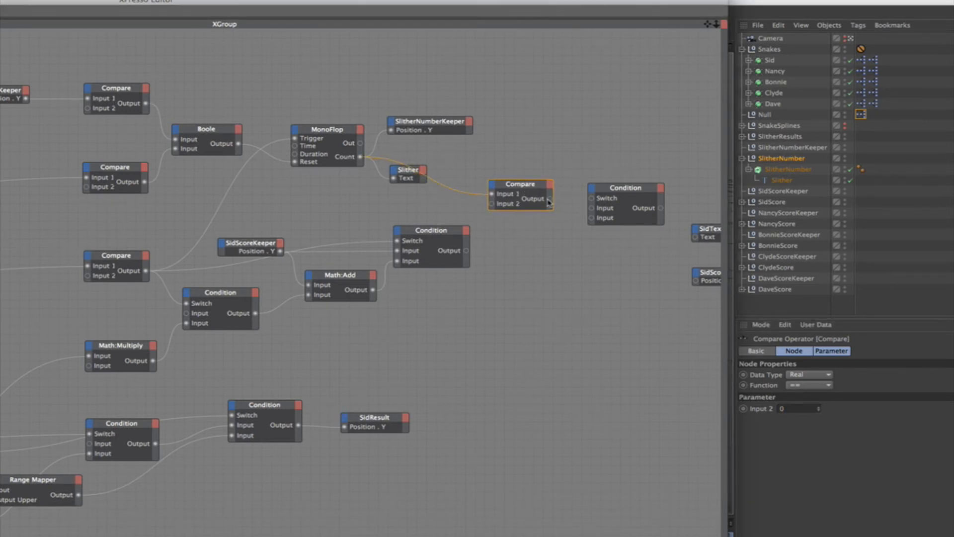
Step: Connect the Compare copy's Output to the new Condition's Switch, and the original Condition's Output to its first Input
drag(588, 202, 591, 198)
click(613, 193)
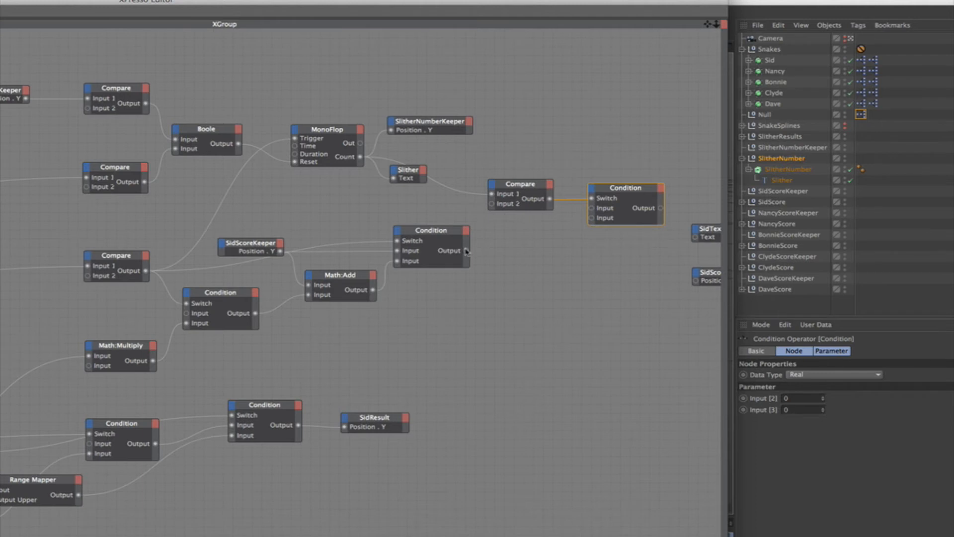
drag(467, 250, 592, 208)
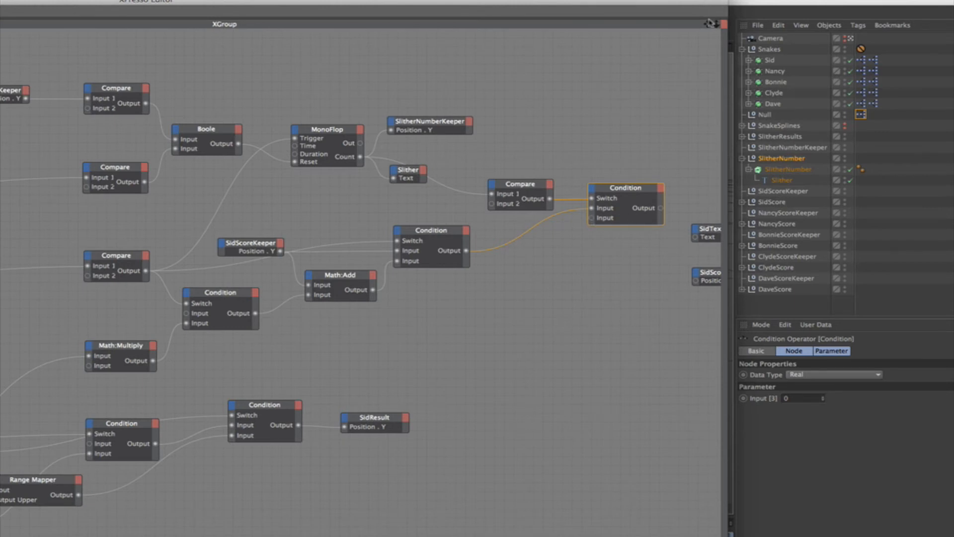
Step: Connect the new Condition's Output to SidText's Text and SidScoreKeeper's Position . Y, and move both nodes up beside it
drag(707, 24, 602, 6)
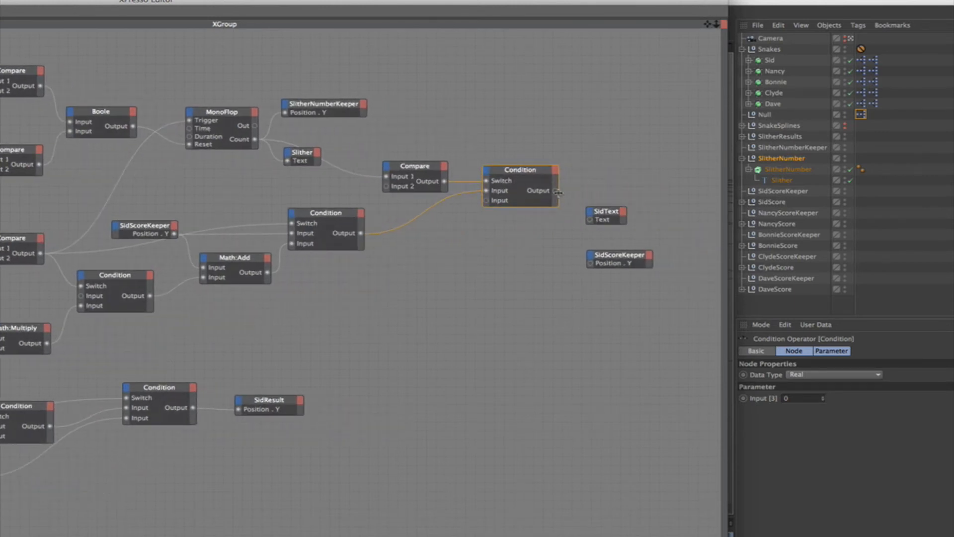
drag(556, 193, 590, 221)
drag(586, 272, 591, 264)
drag(657, 216, 584, 270)
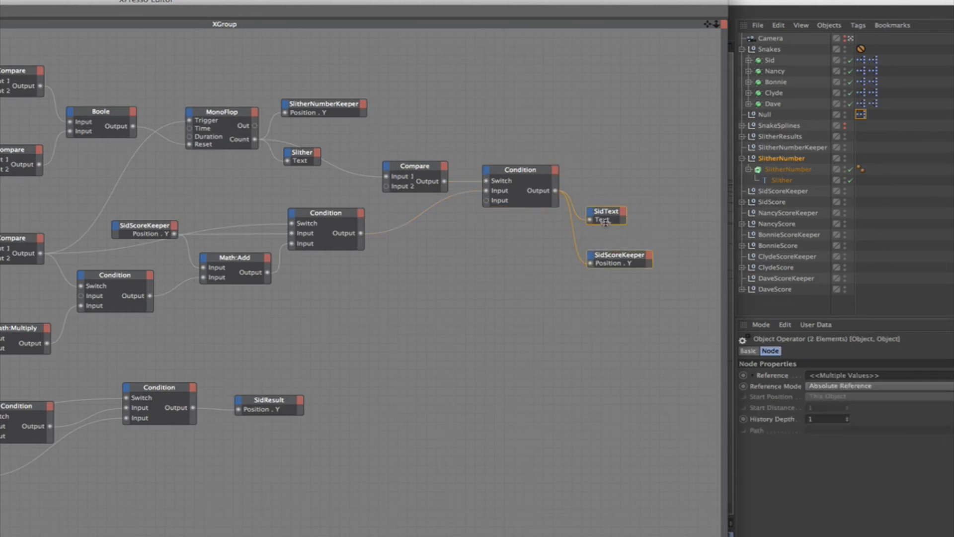
drag(610, 213, 610, 154)
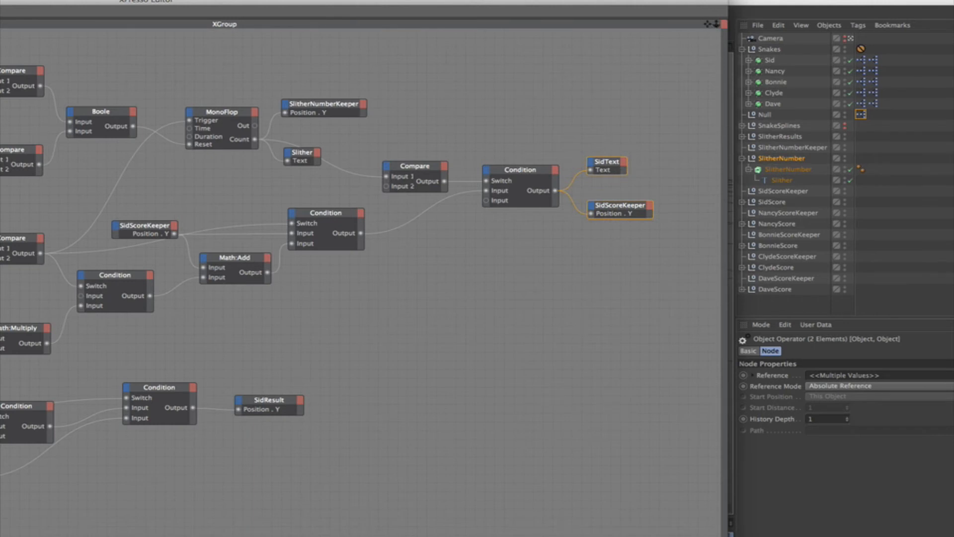
Step: Examine the settings of the two Compare nodes and the Boole node that feed the slither MonoFlop's Reset
drag(707, 23, 794, 36)
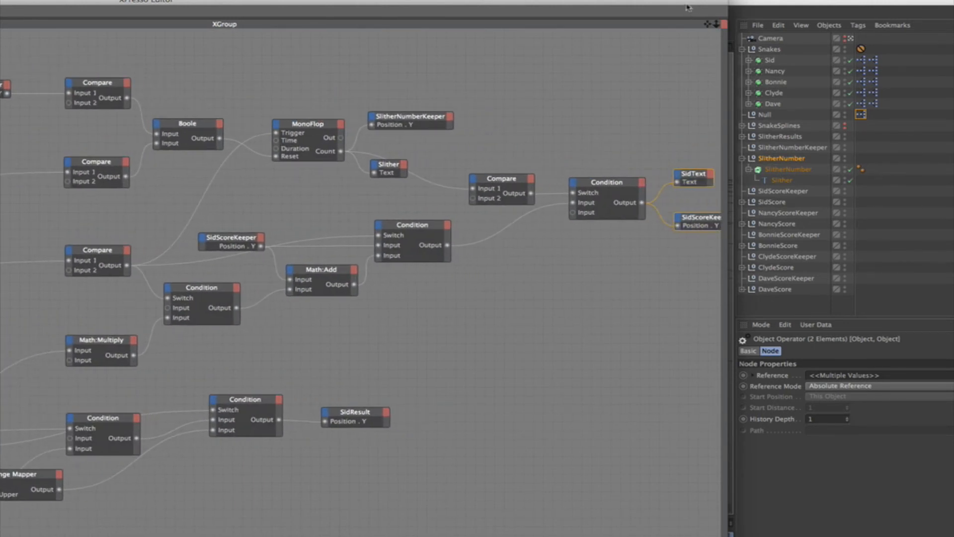
drag(687, 4, 899, 10)
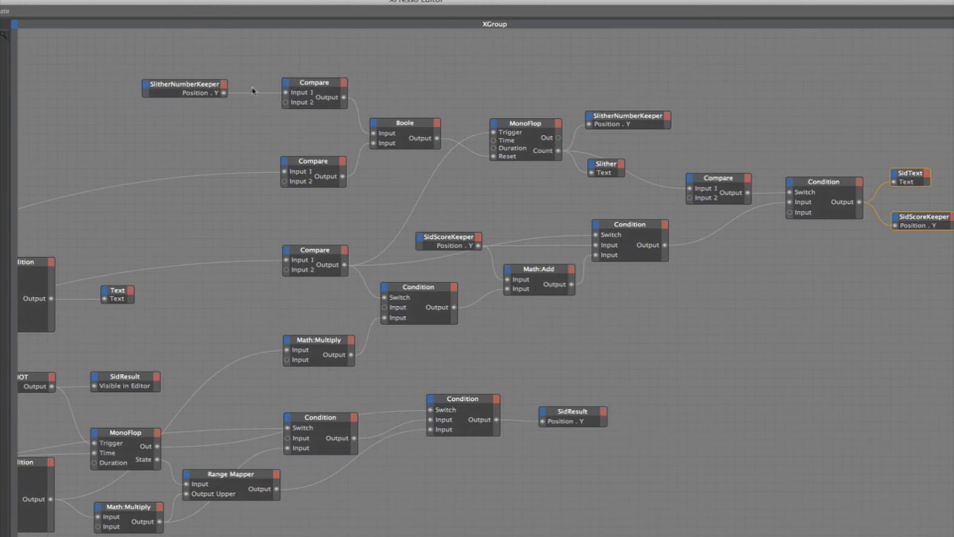
click(301, 84)
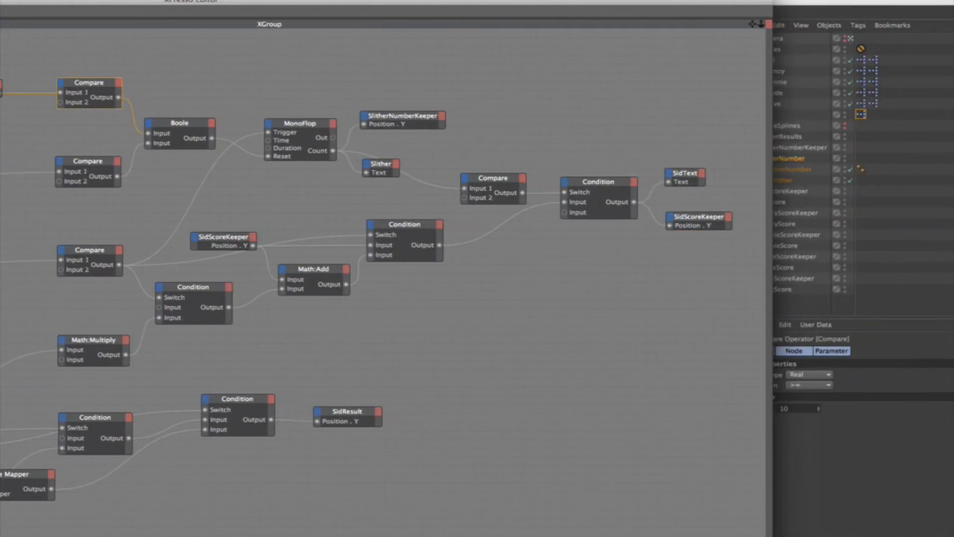
drag(192, 2, 188, 2)
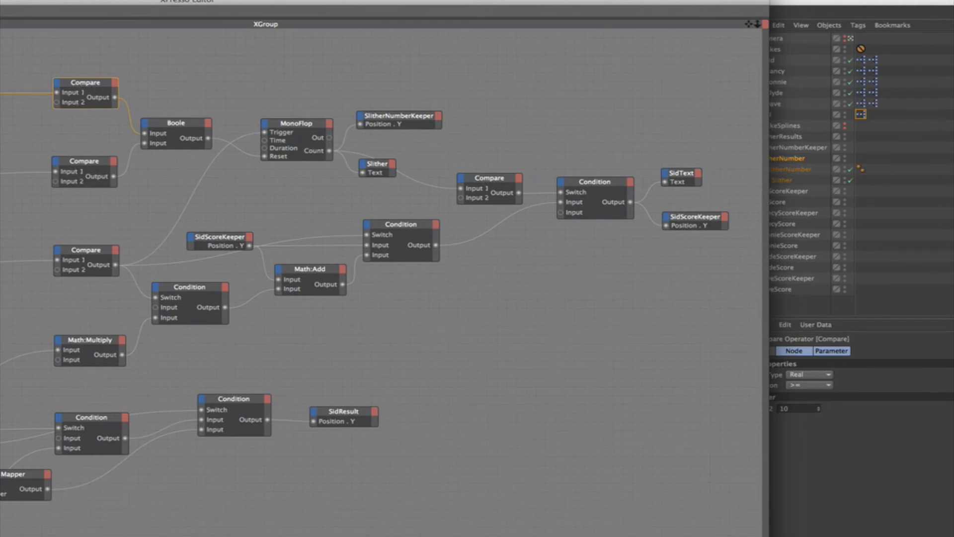
click(90, 161)
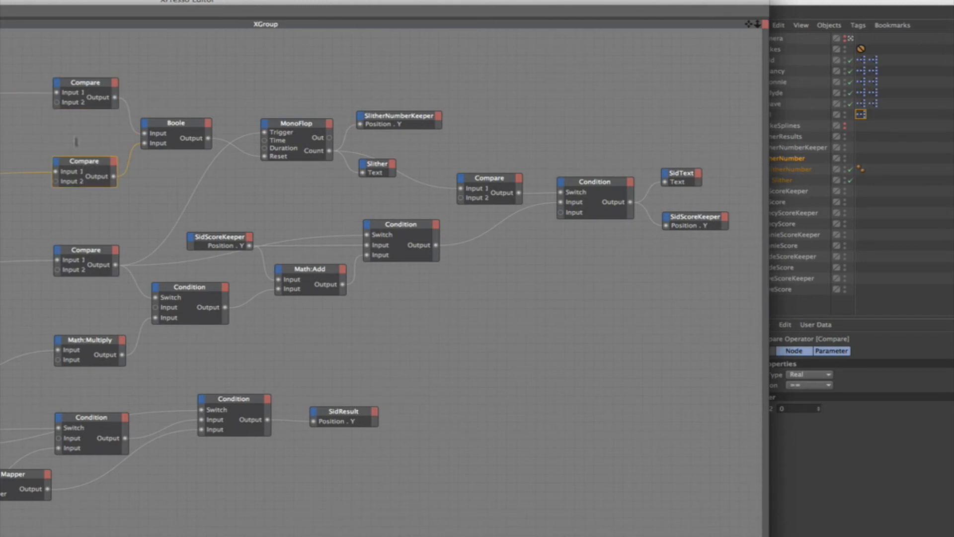
click(172, 128)
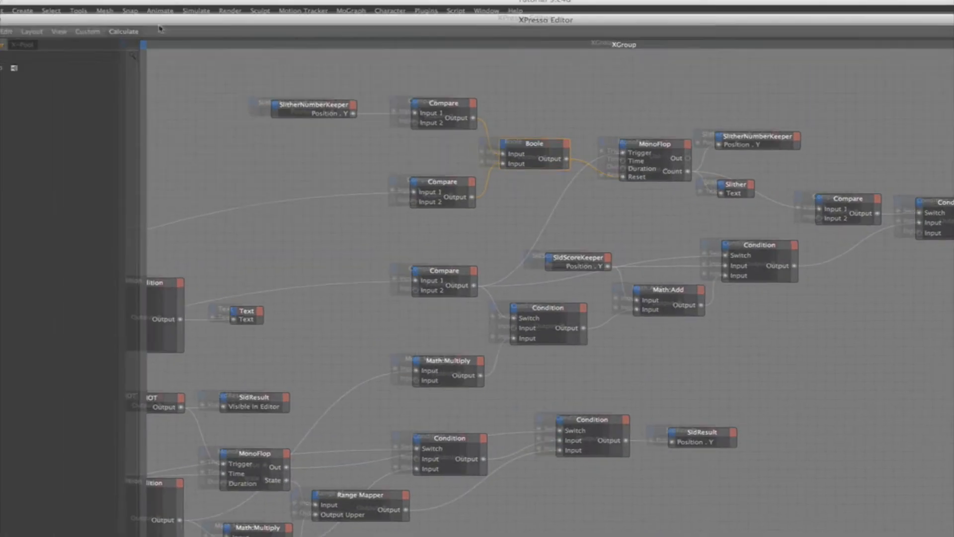
Step: Close the XPresso Editor and play the race twice from the first frame to test the slither count and scores
click(21, 25)
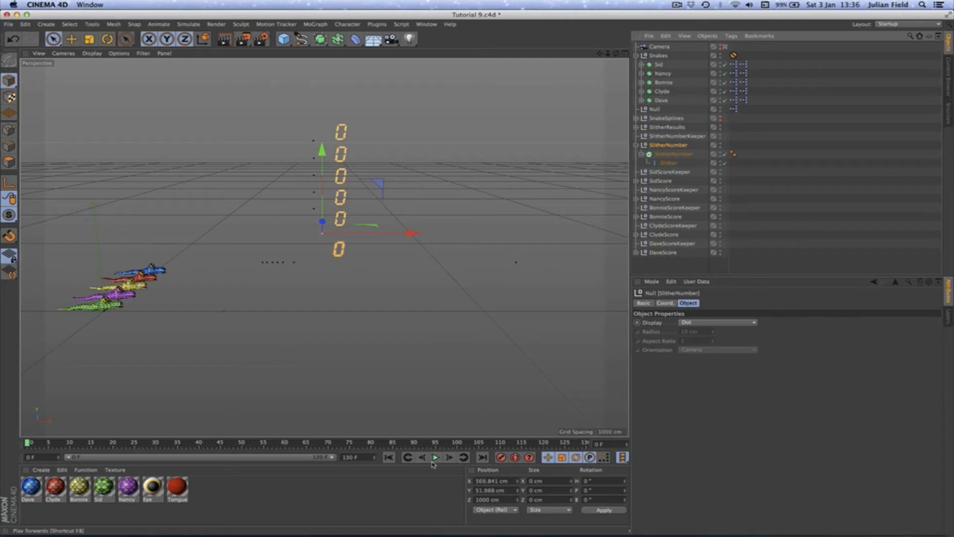
click(665, 269)
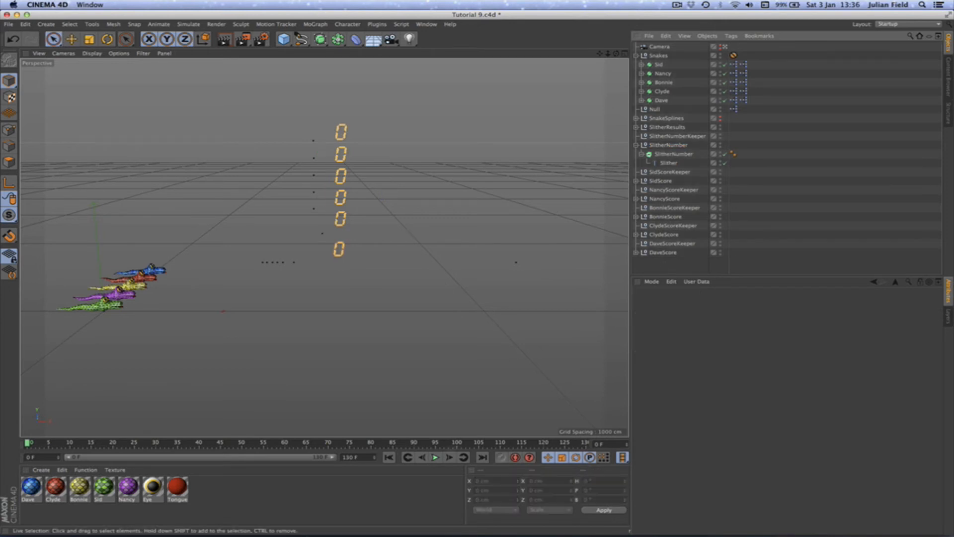
click(435, 457)
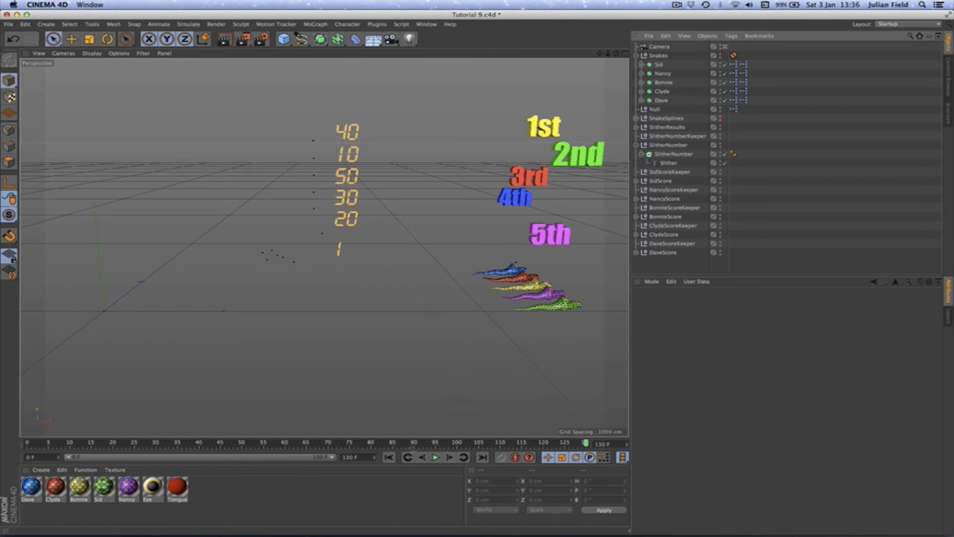
click(388, 457)
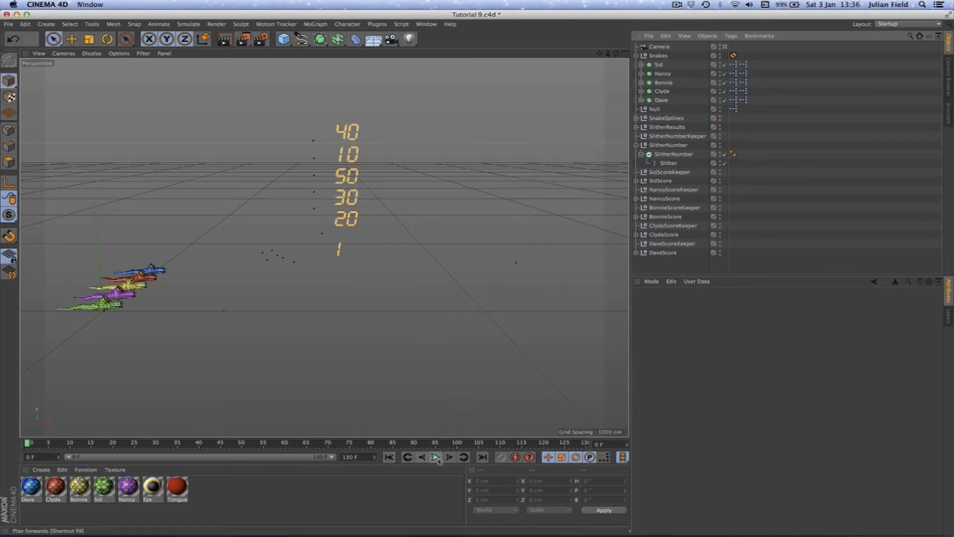
click(435, 457)
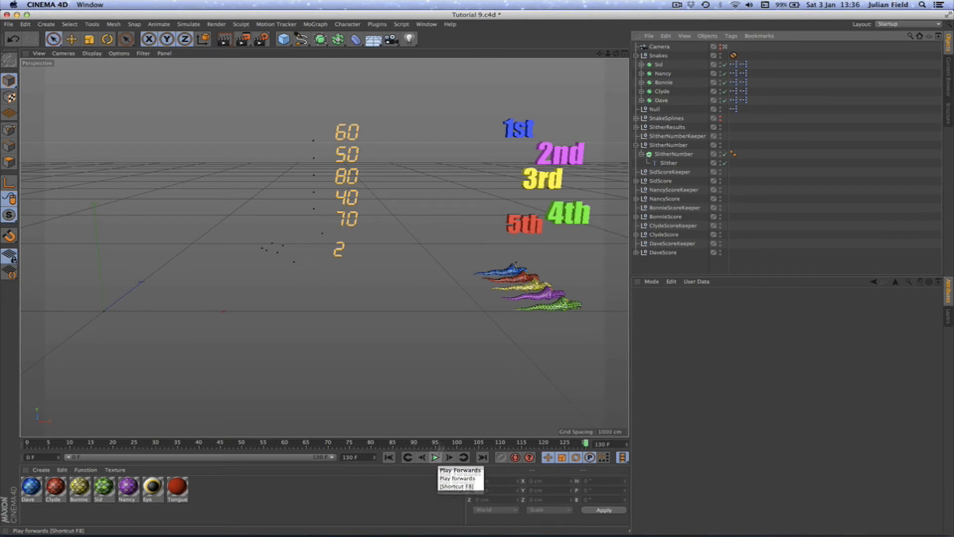
Step: Reopen the Null's XPresso network to review the Compare and Condition pairs feeding every snake's score, and close it again
double_click(734, 111)
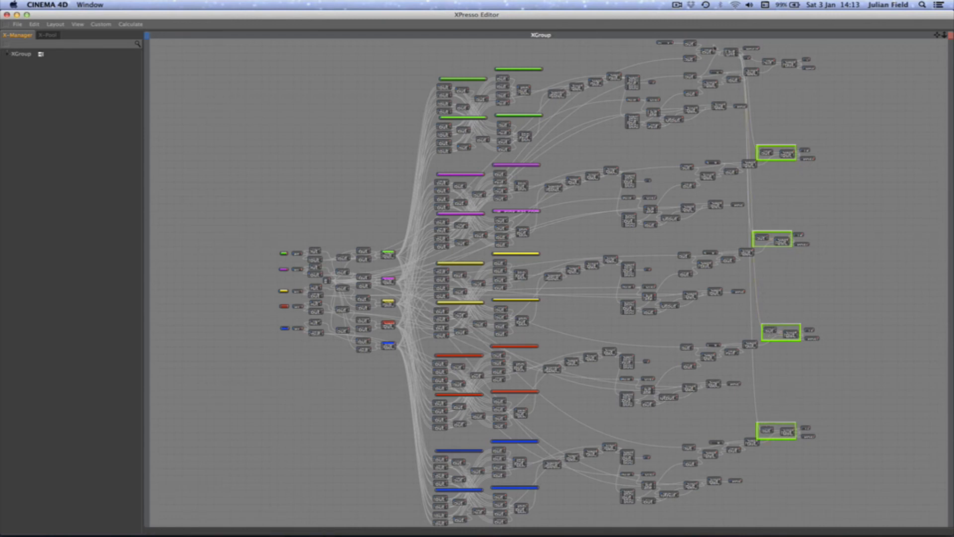
click(732, 52)
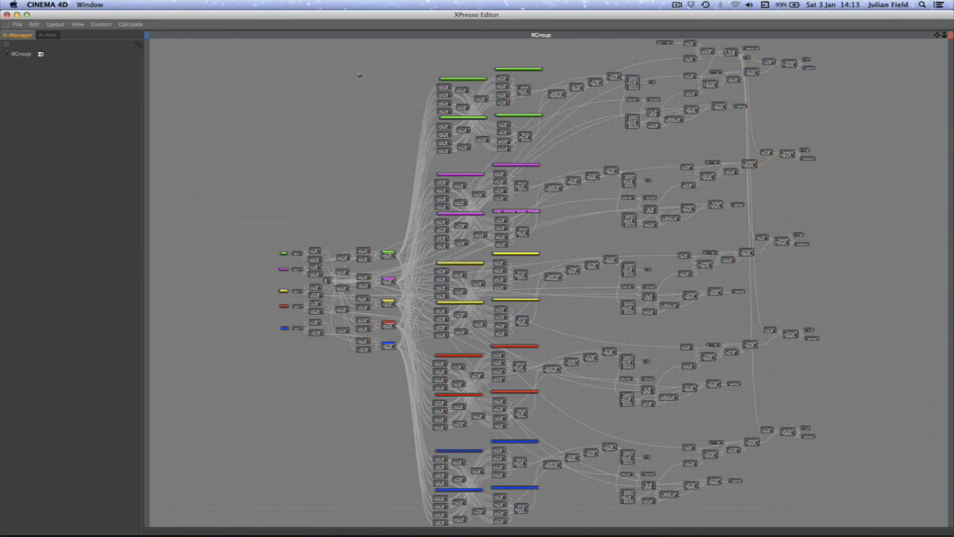
click(7, 15)
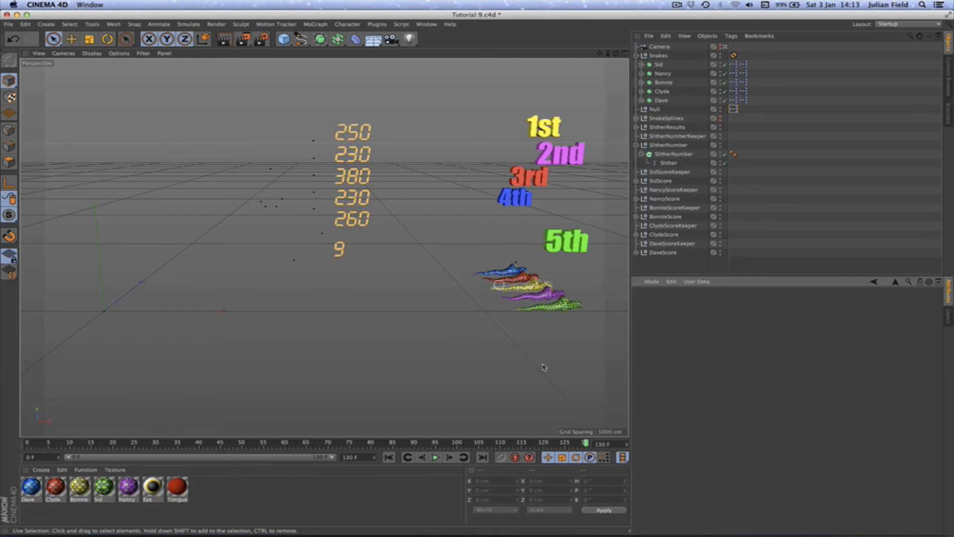
Step: Play the race again from the first frame to test the reset of the scores and slither count, and rewind to the start
click(389, 457)
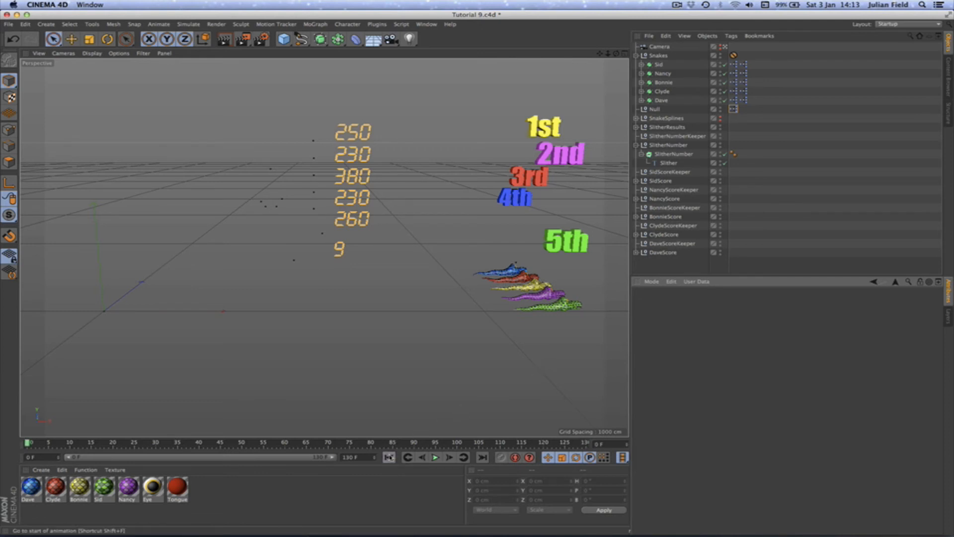
click(436, 458)
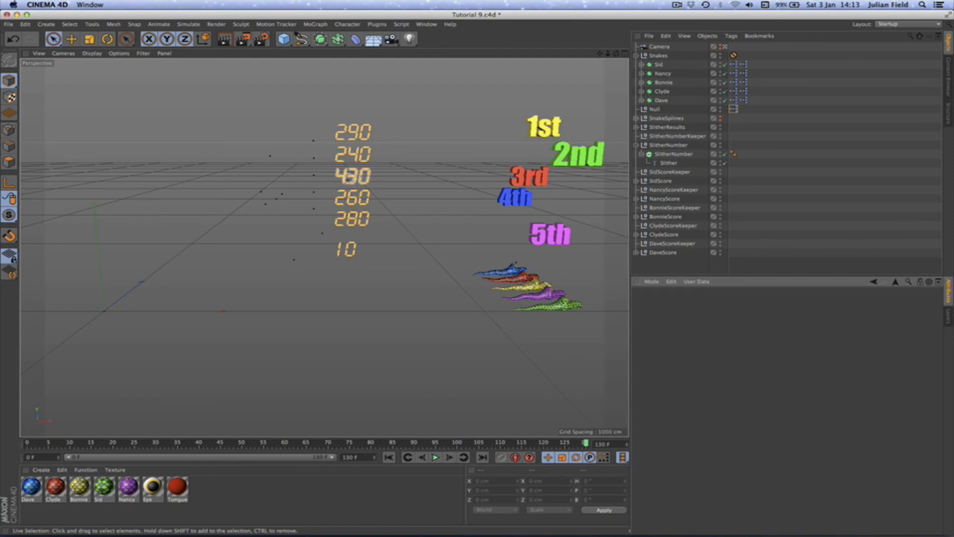
click(388, 458)
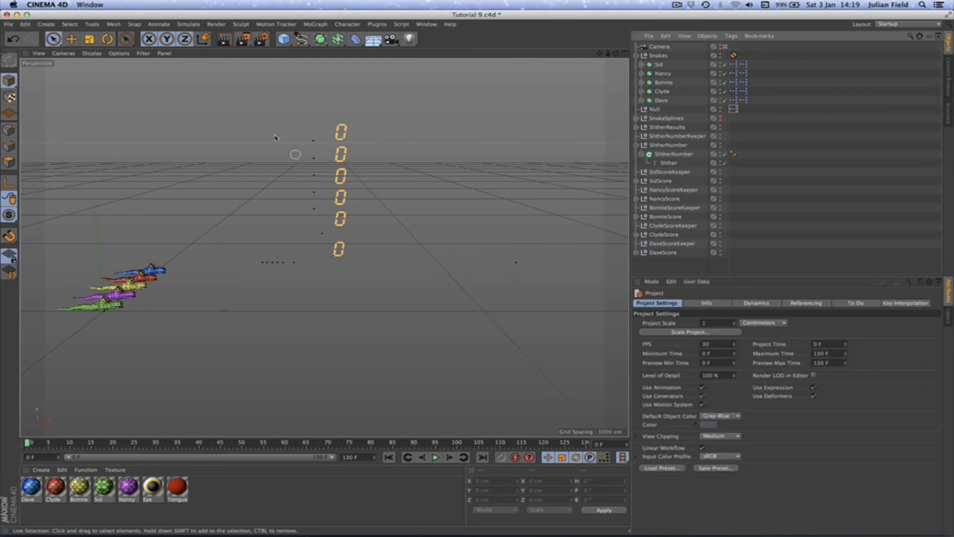
Step: Create a new empty project and switch its viewport to the Front view
click(9, 24)
click(20, 38)
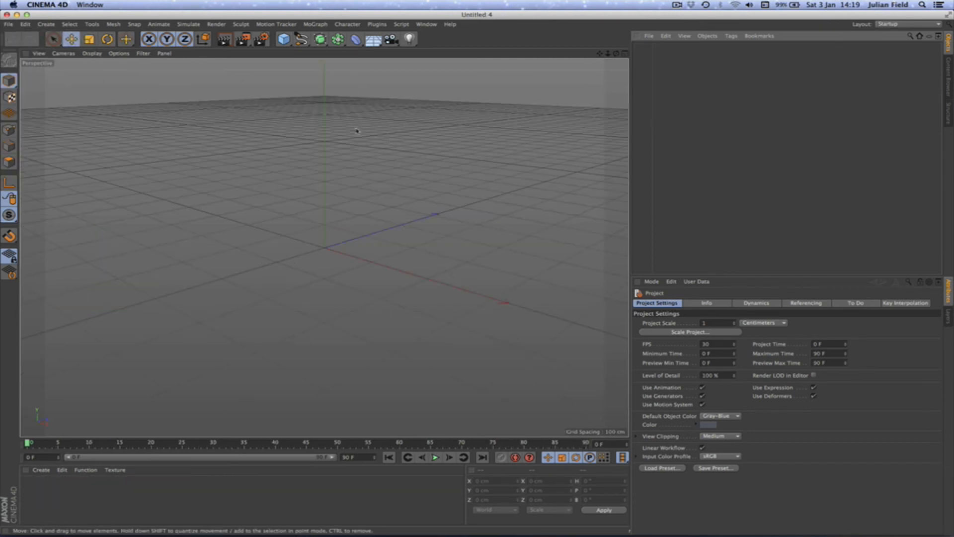
key(F4)
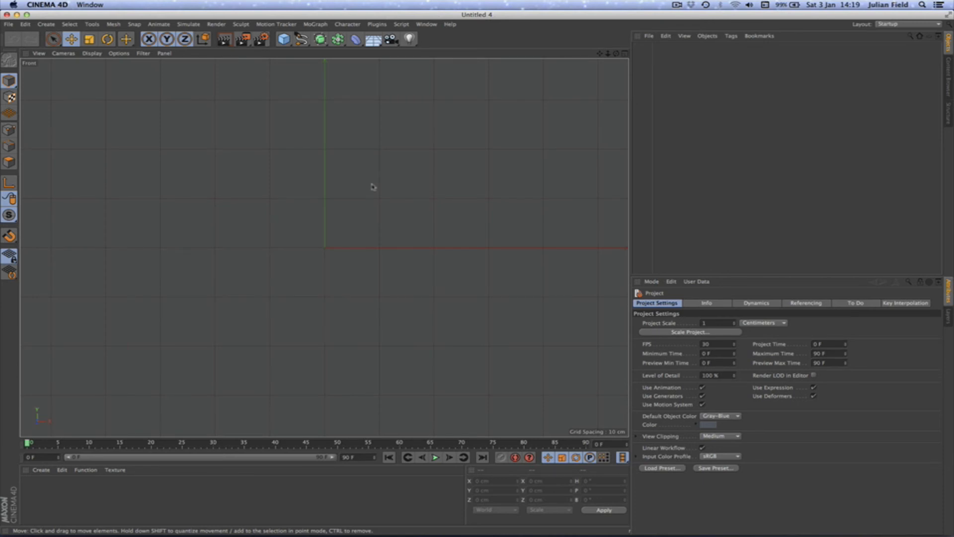
Step: Add a Rectangle spline with Rounding enabled, 137 cm wide and 63 cm high, with a corner radius of 8.5 cm
click(301, 39)
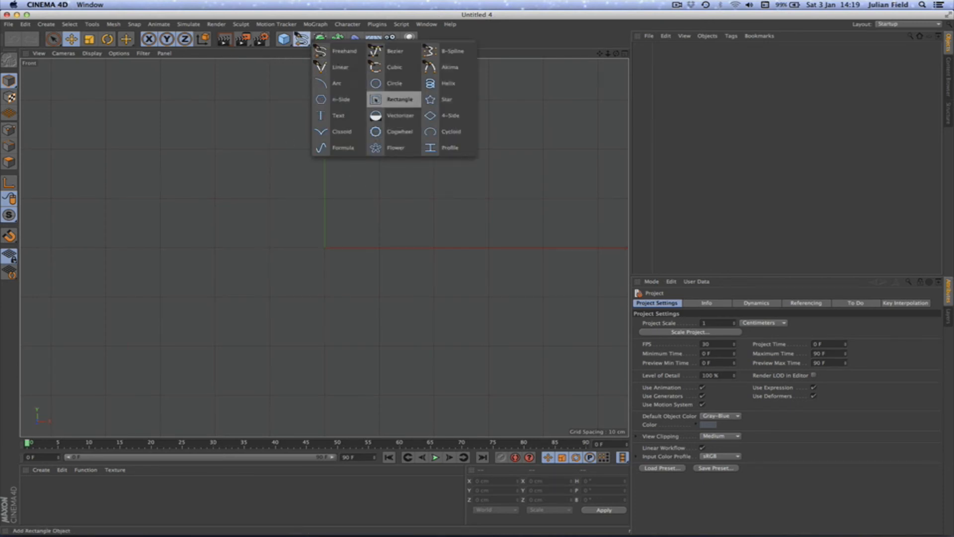
click(395, 99)
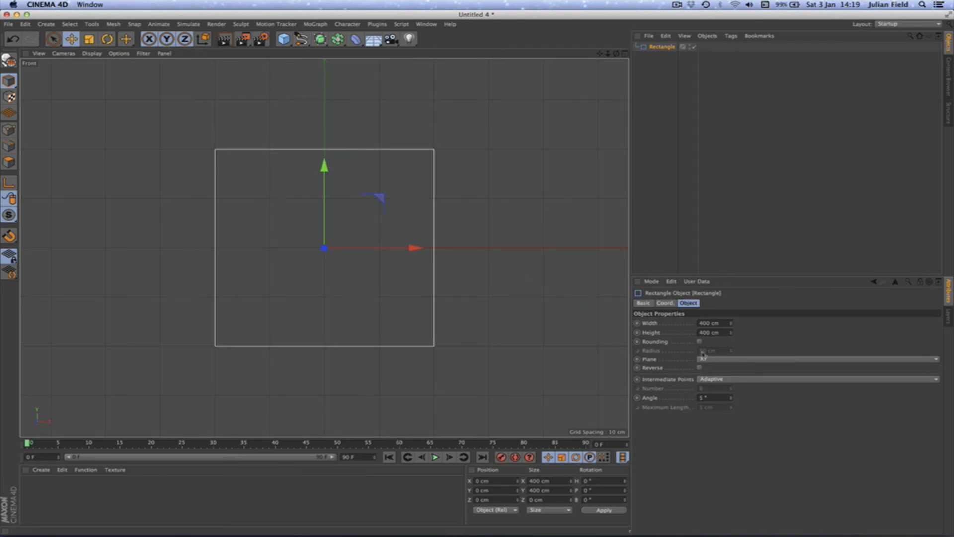
click(700, 341)
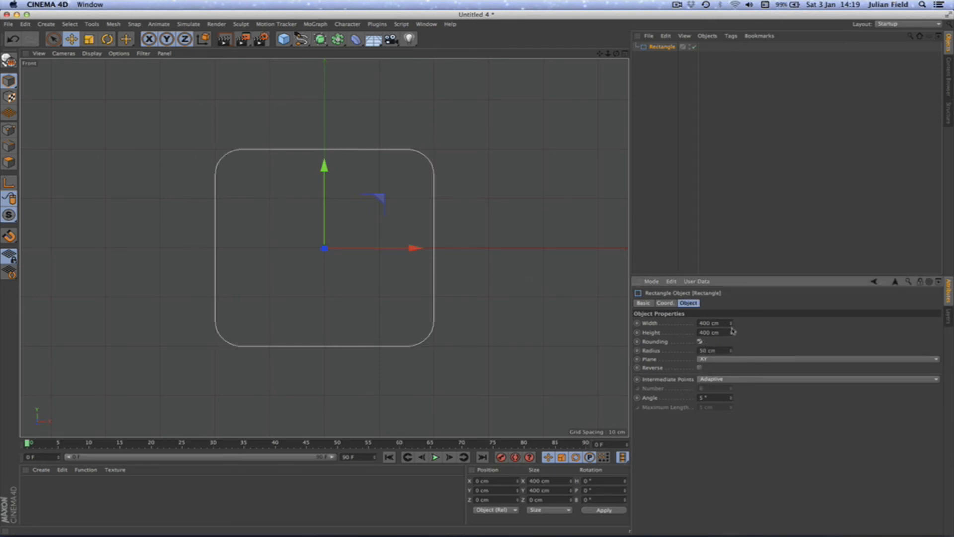
drag(732, 325, 728, 351)
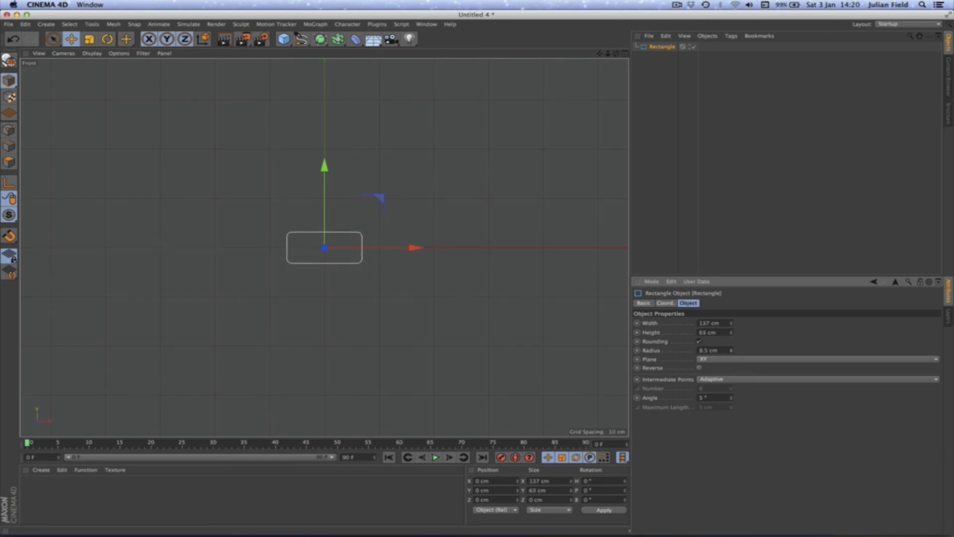
Step: Resize the rectangle to 94 cm wide and 53 cm high and duplicate it five times in an evenly spaced vertical column
mouse_move(731, 325)
mouse_down()
mouse_move(731, 334)
mouse_move(731, 325)
mouse_up()
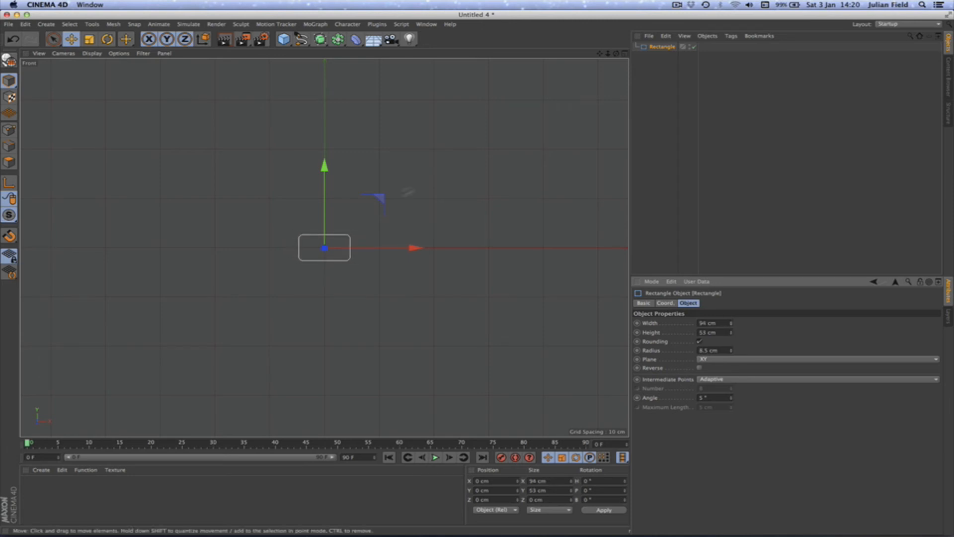
drag(324, 169, 326, 225)
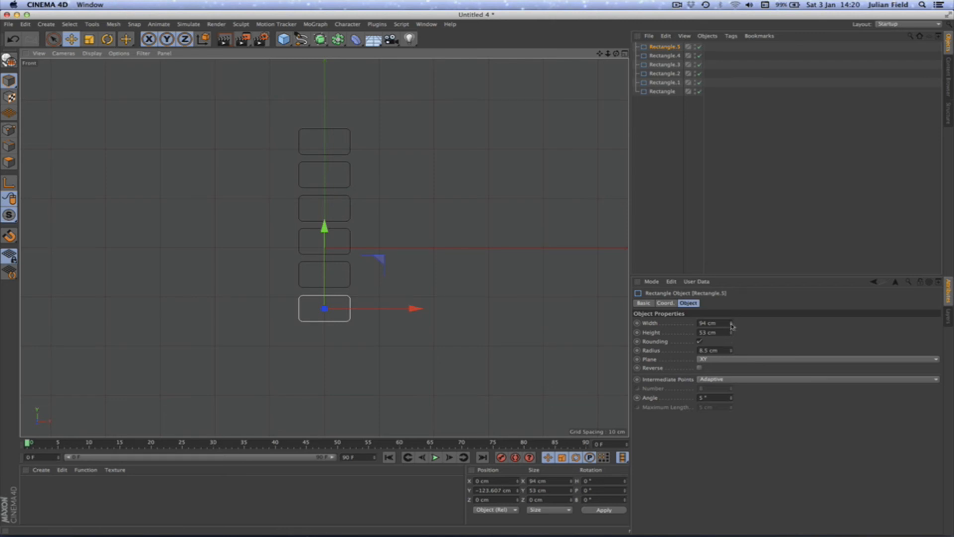
Step: Narrow the lowest rectangle to 57 cm and shift it left to line up with the column's left edge
drag(731, 325, 471, 321)
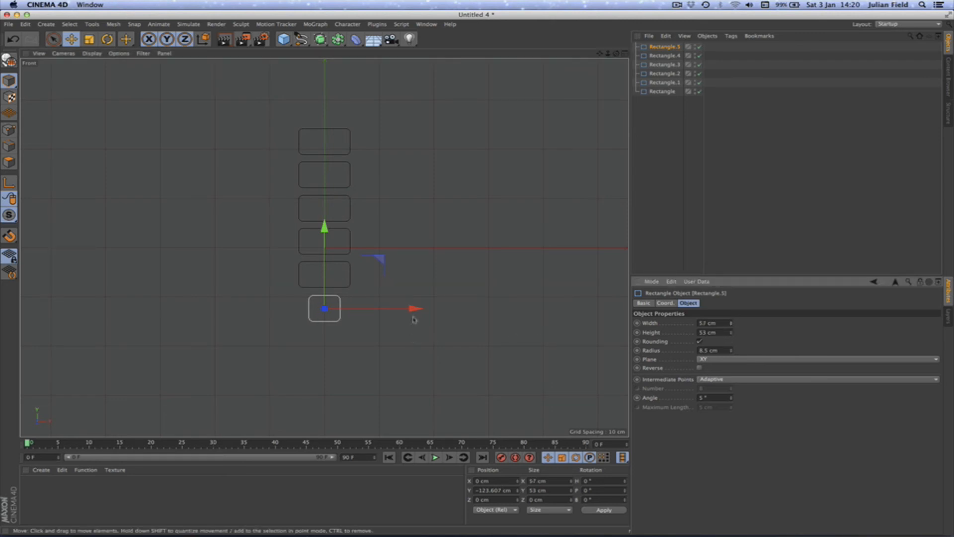
drag(414, 309, 407, 312)
click(457, 162)
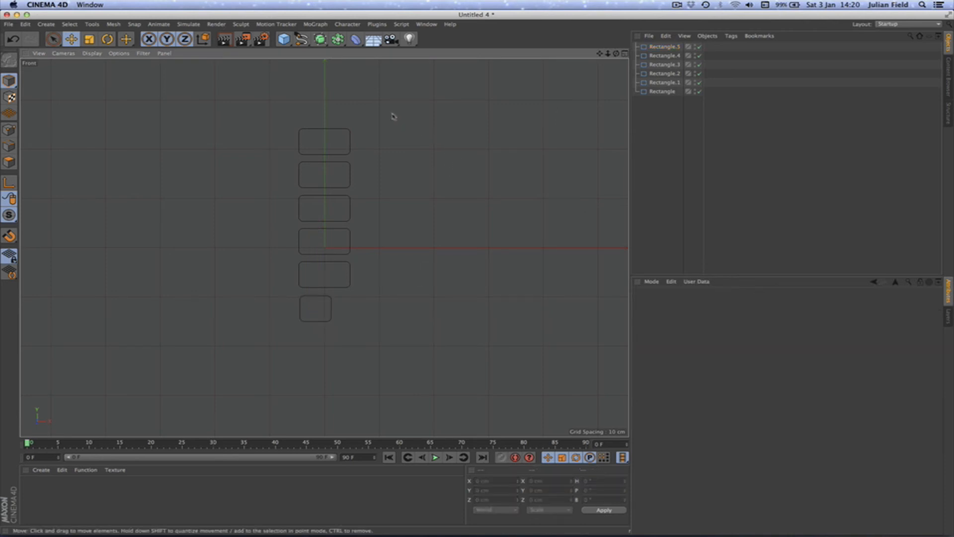
Step: Draw a closed Bezier spline around the rectangles, about 466 cm wide and 500 cm high, with a rectangular notch in its right side
mouse_move(300, 44)
mouse_down()
mouse_move(358, 62)
mouse_move(397, 52)
mouse_up()
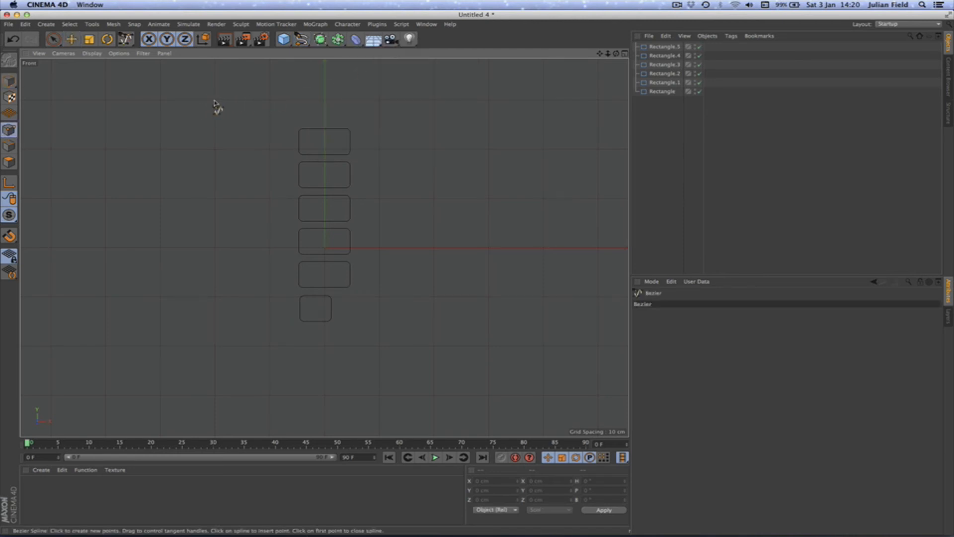
click(180, 102)
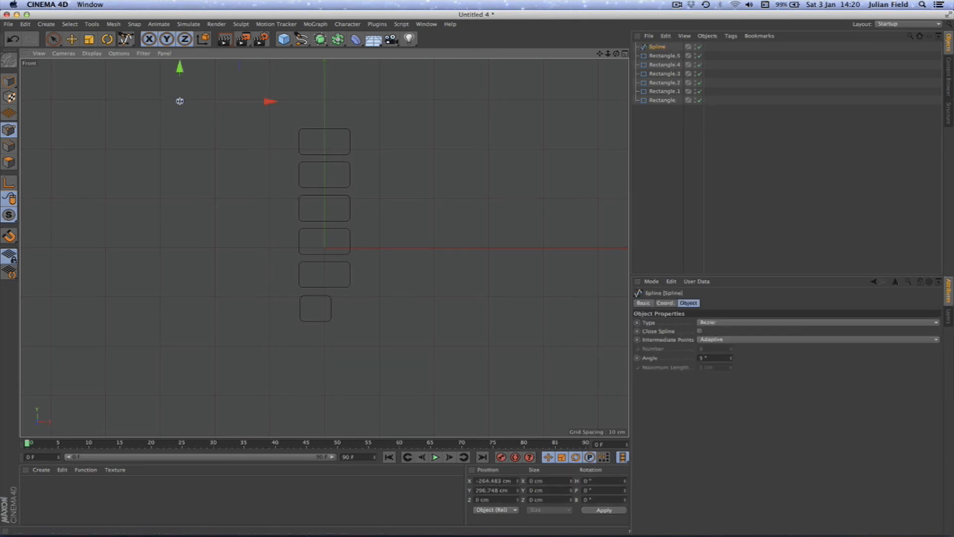
click(435, 101)
click(434, 150)
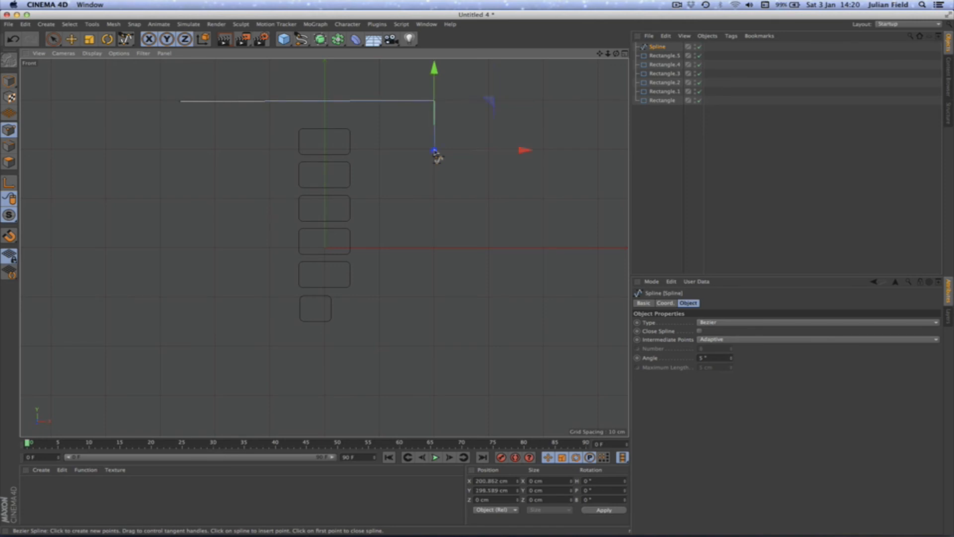
click(381, 150)
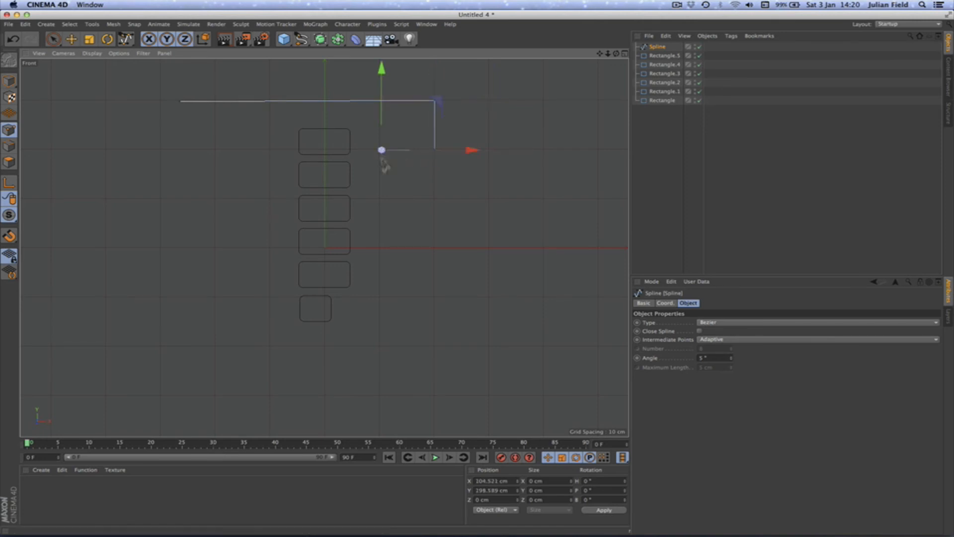
click(381, 299)
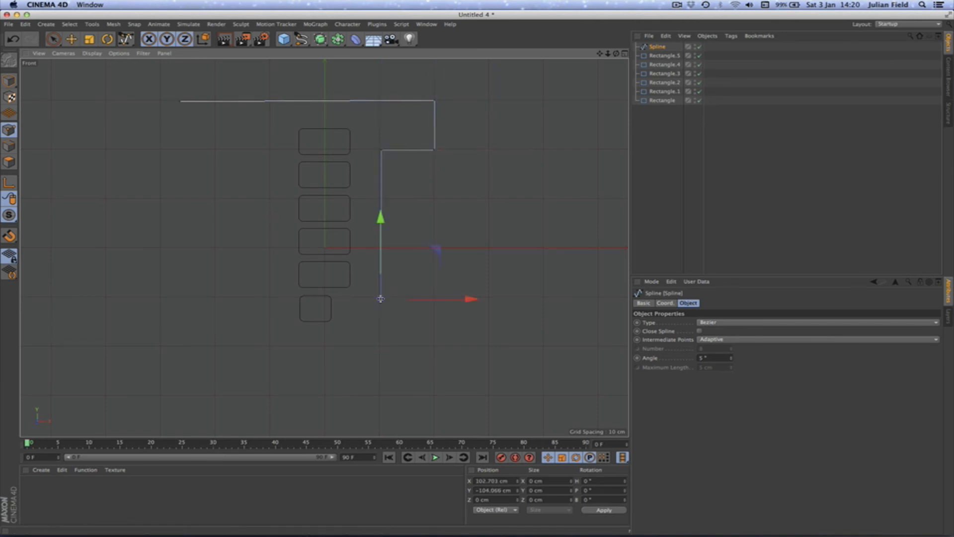
click(435, 308)
drag(435, 232, 436, 230)
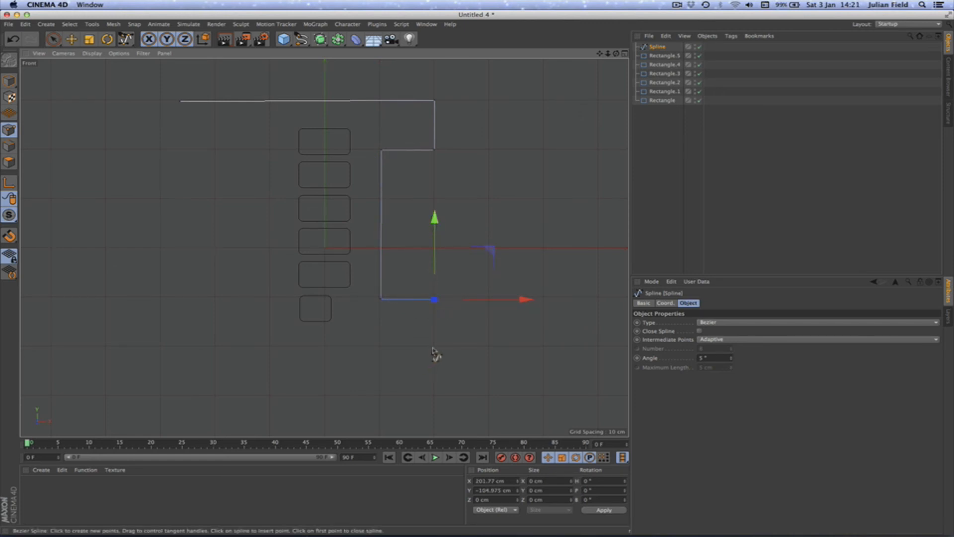
click(433, 348)
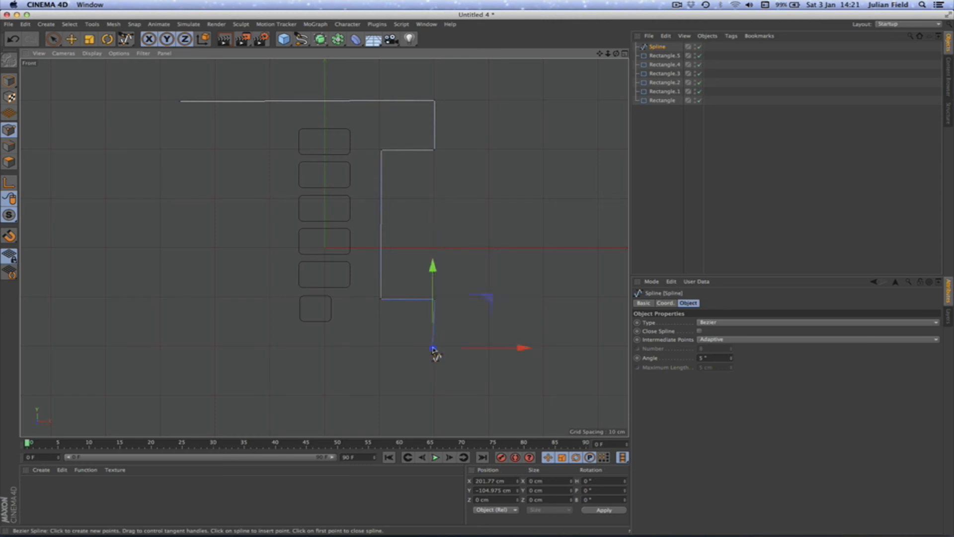
click(179, 347)
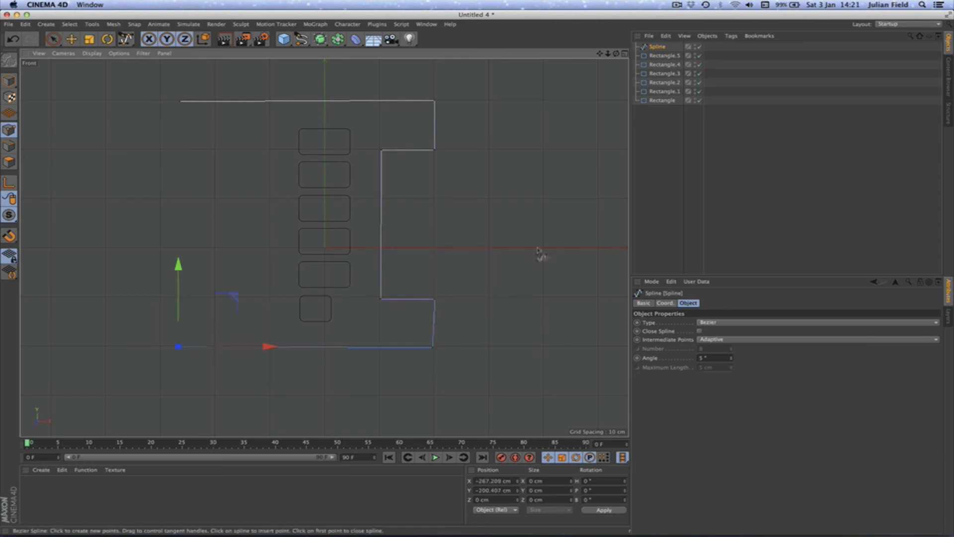
click(699, 331)
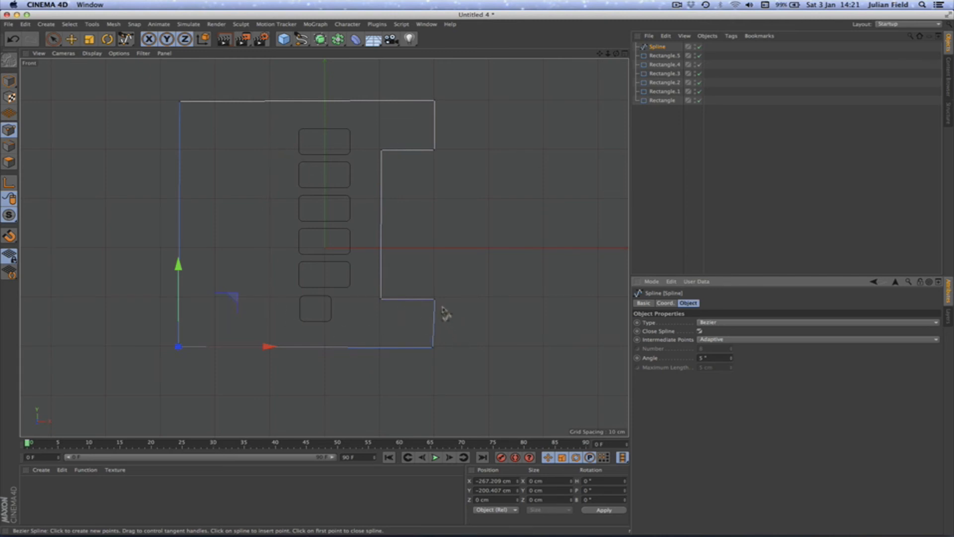
Step: Straighten the outline by raising the notch's lower edge about 4 cm and moving the lower right corner to X 201.77 cm
click(53, 39)
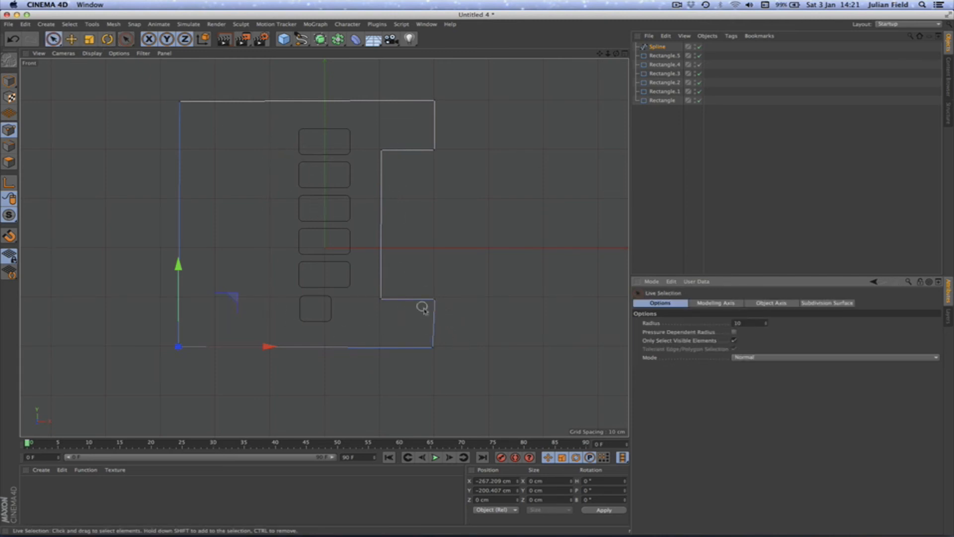
drag(380, 299, 380, 299)
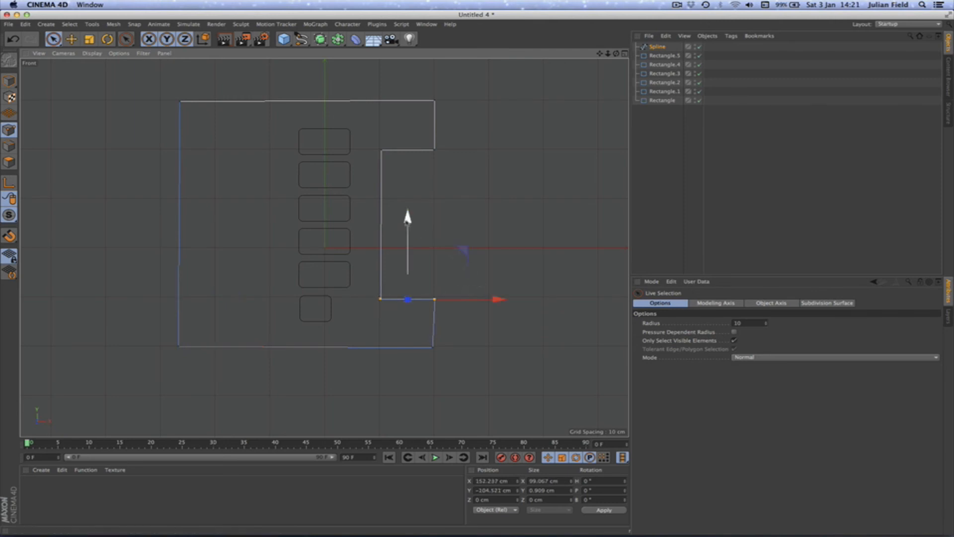
drag(408, 224, 408, 221)
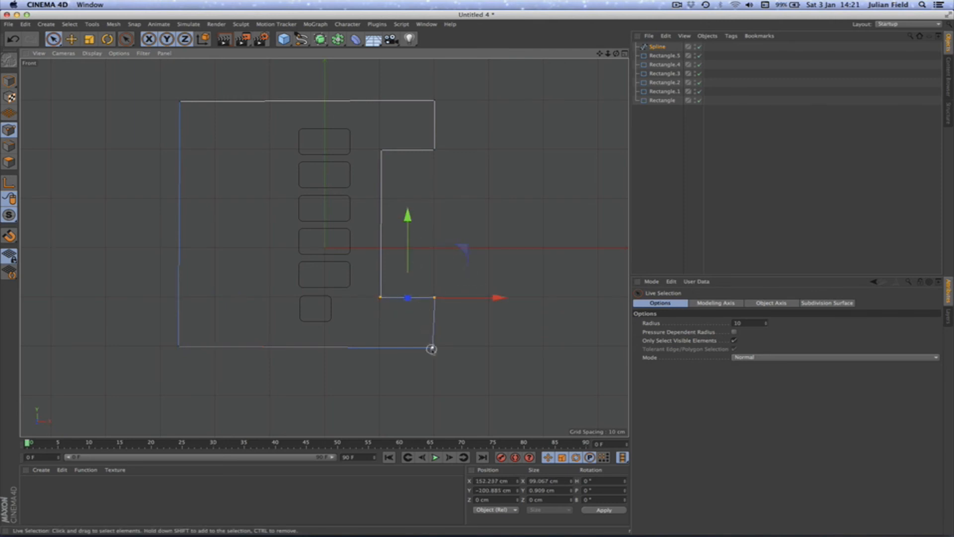
click(440, 346)
click(433, 348)
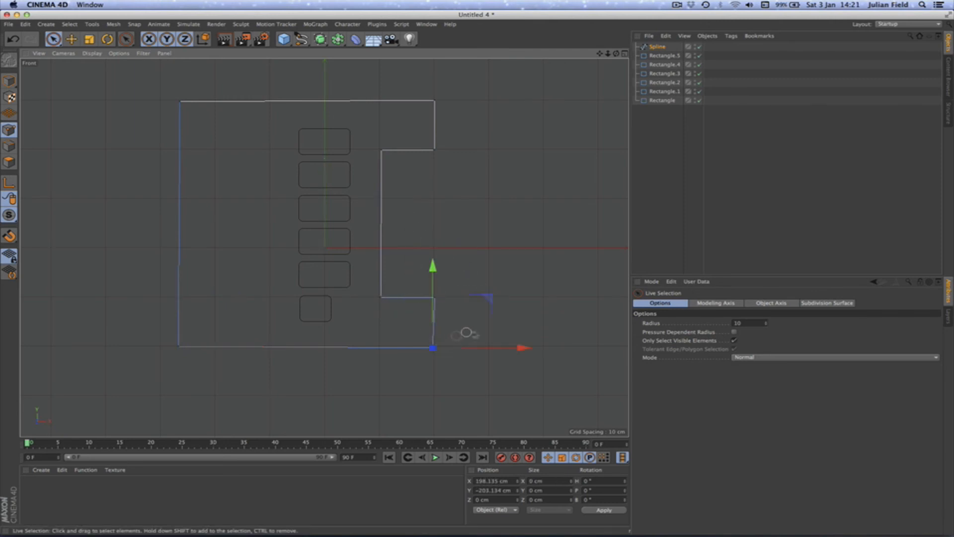
drag(504, 349, 500, 349)
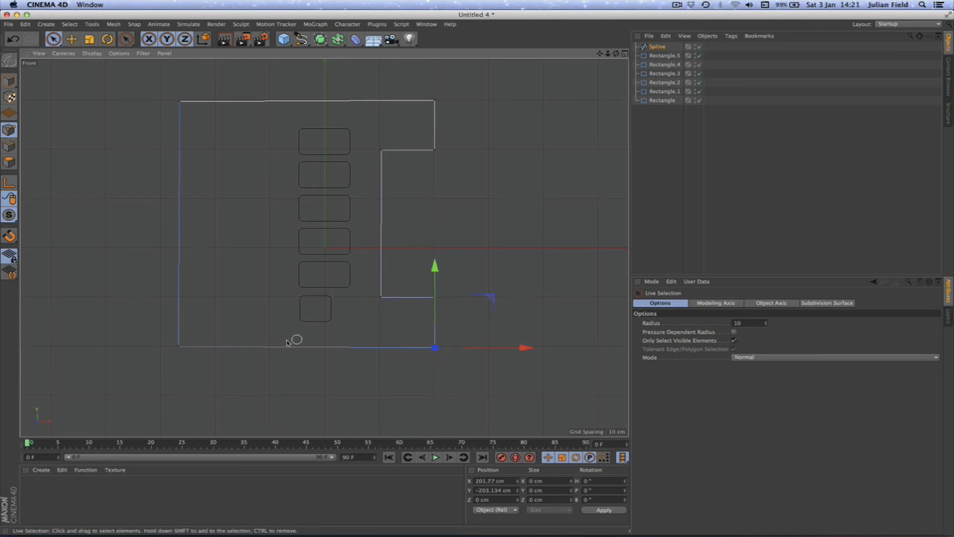
click(180, 101)
drag(181, 68, 183, 75)
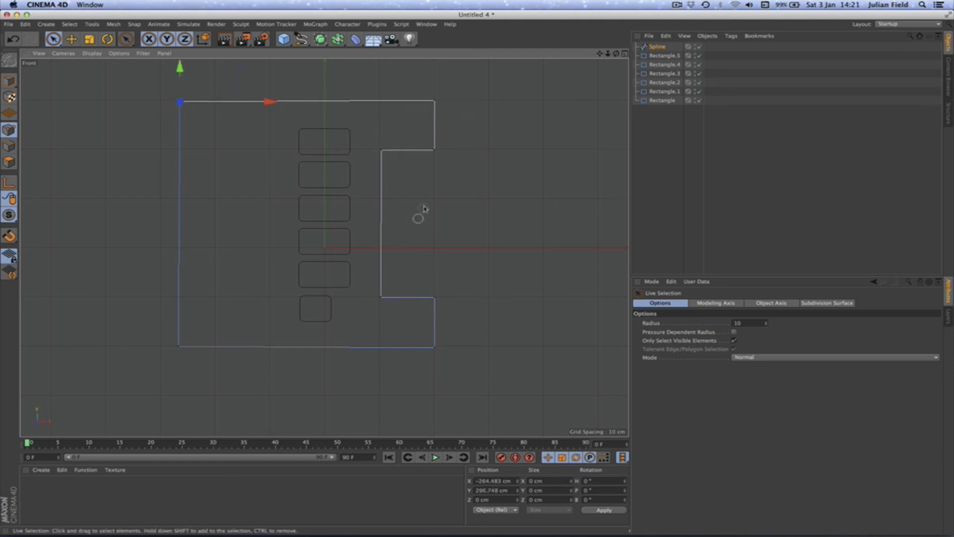
Step: Make the six rectangles editable and merge them with the outline into one spline using Connect Objects + Delete
drag(670, 113, 661, 52)
key(c)
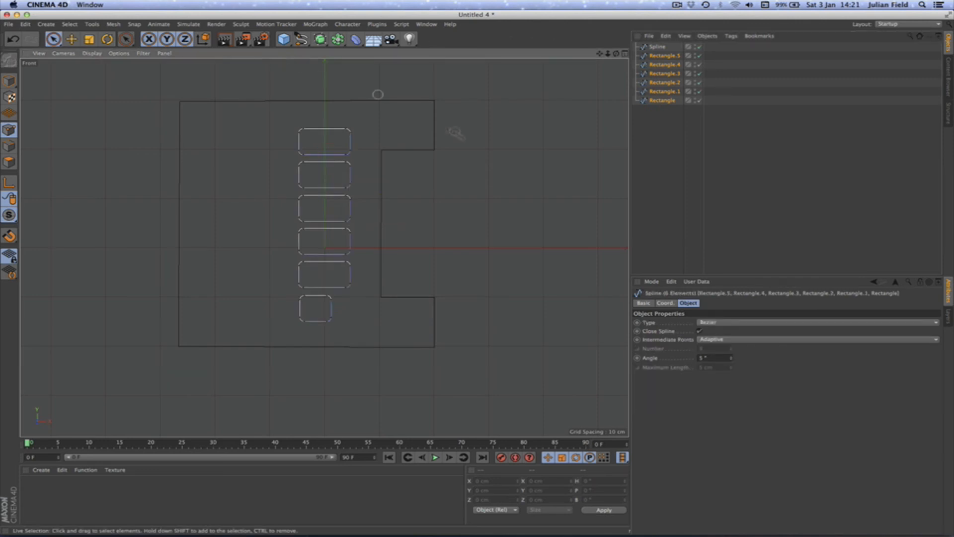
drag(666, 133, 642, 44)
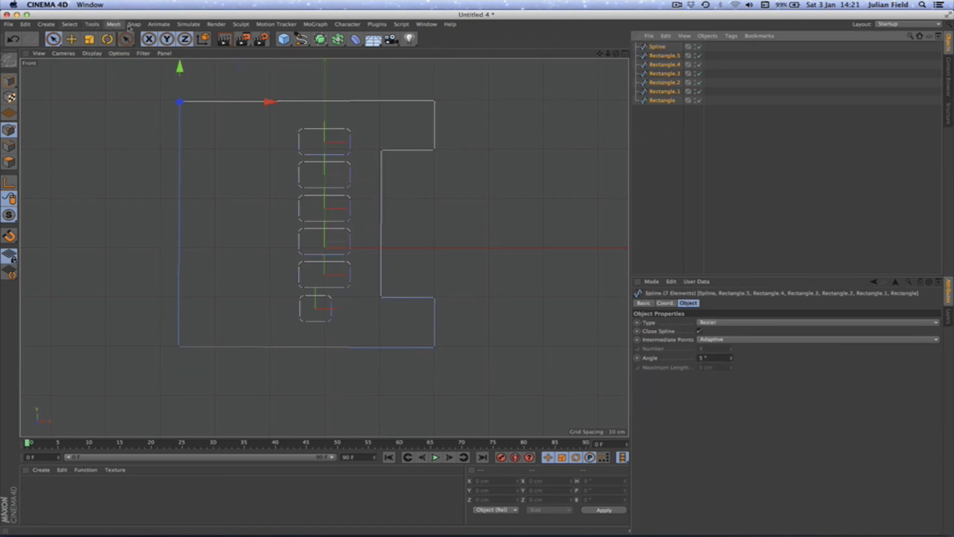
click(114, 24)
mouse_move(121, 40)
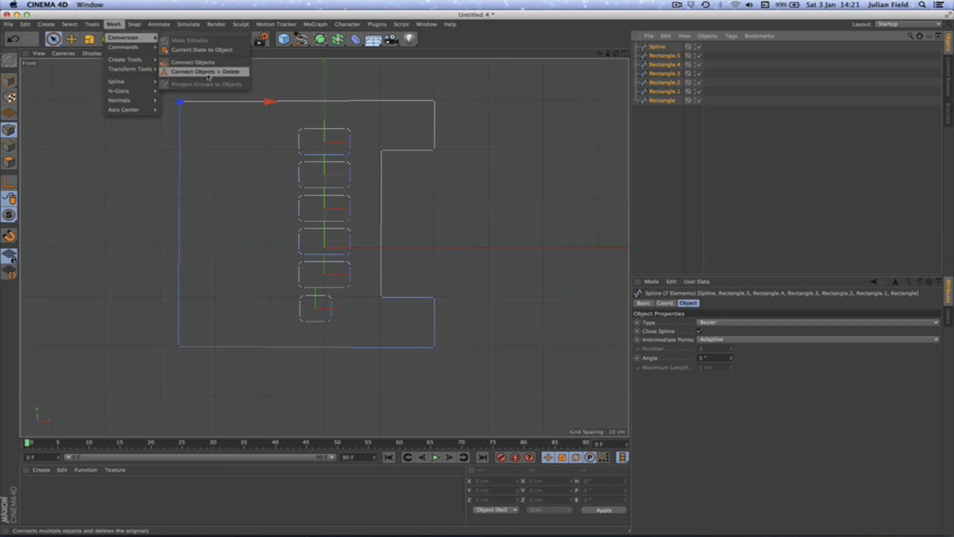
click(208, 72)
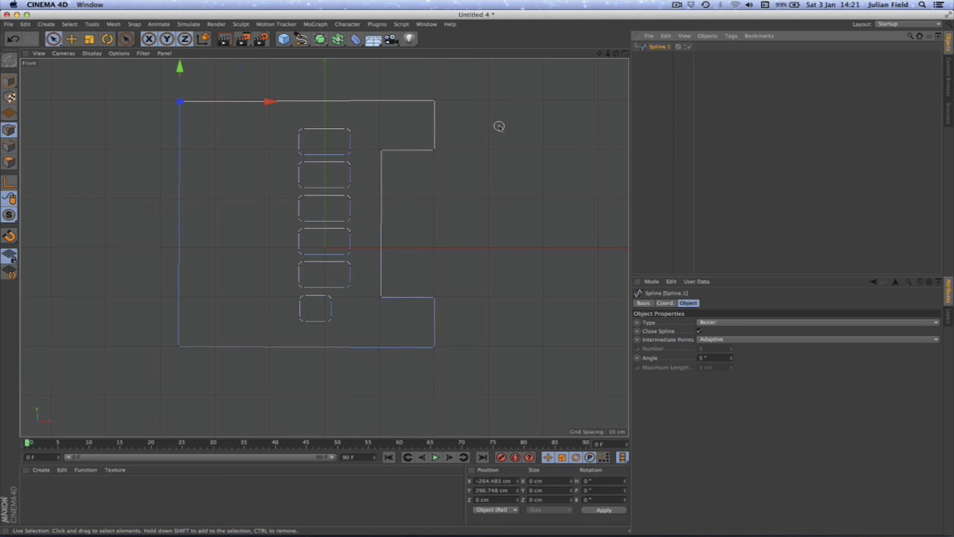
Step: Extrude the combined spline 98 cm in Z in the Perspective view
key(F1)
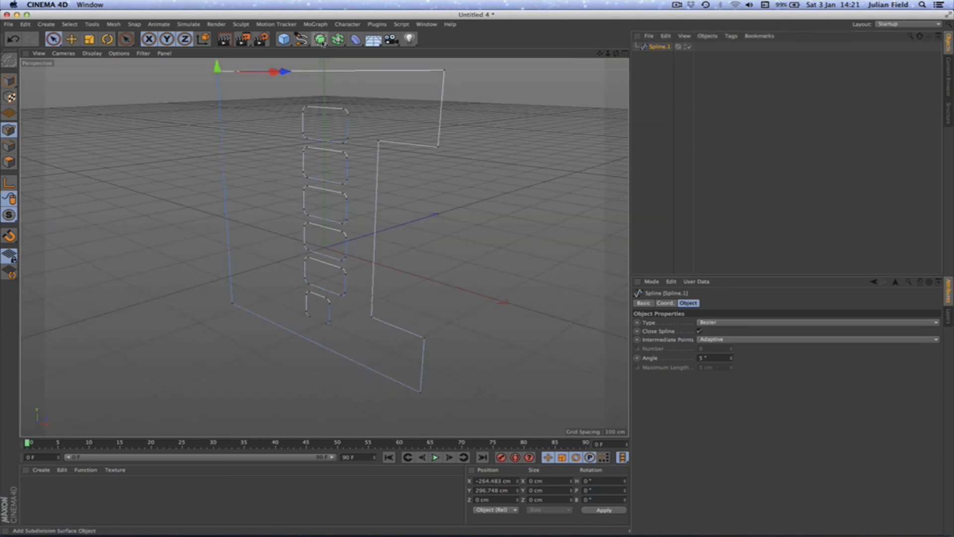
drag(320, 40, 440, 54)
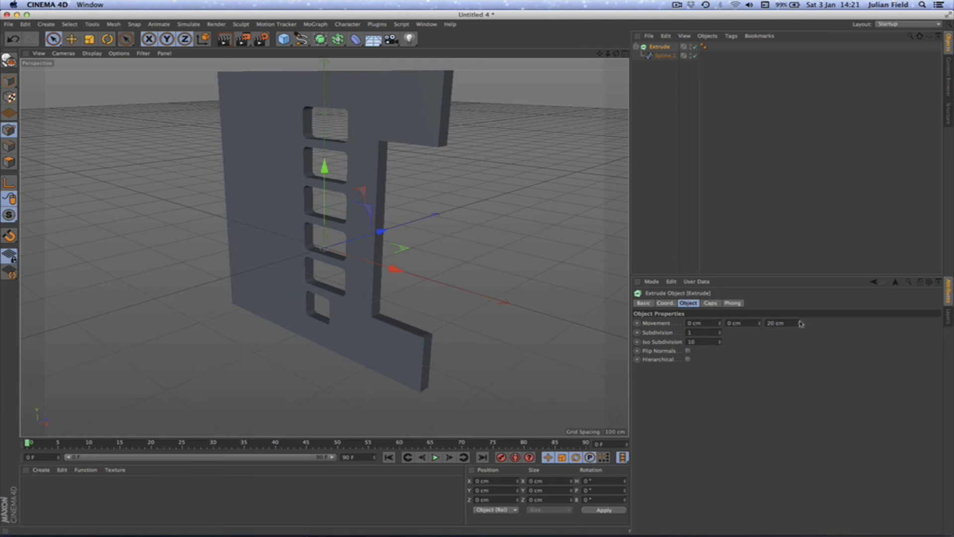
drag(800, 323, 804, 294)
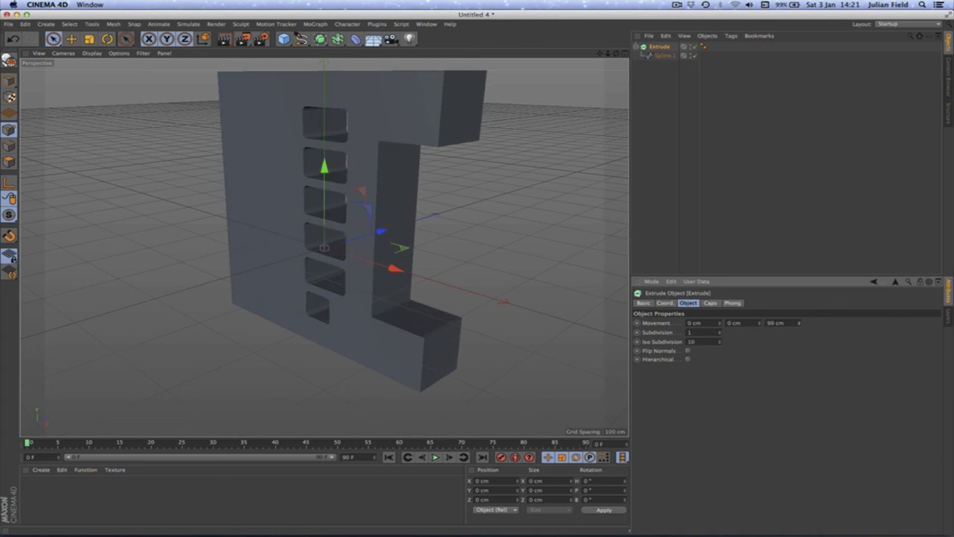
Step: Set the extrusion's start to Fillet Cap and enable Constrain
click(710, 303)
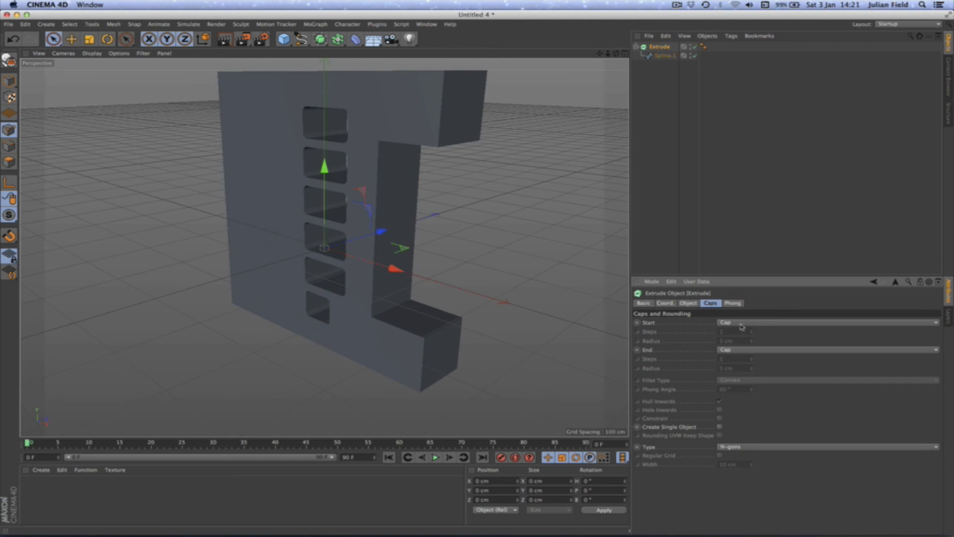
click(741, 323)
click(745, 358)
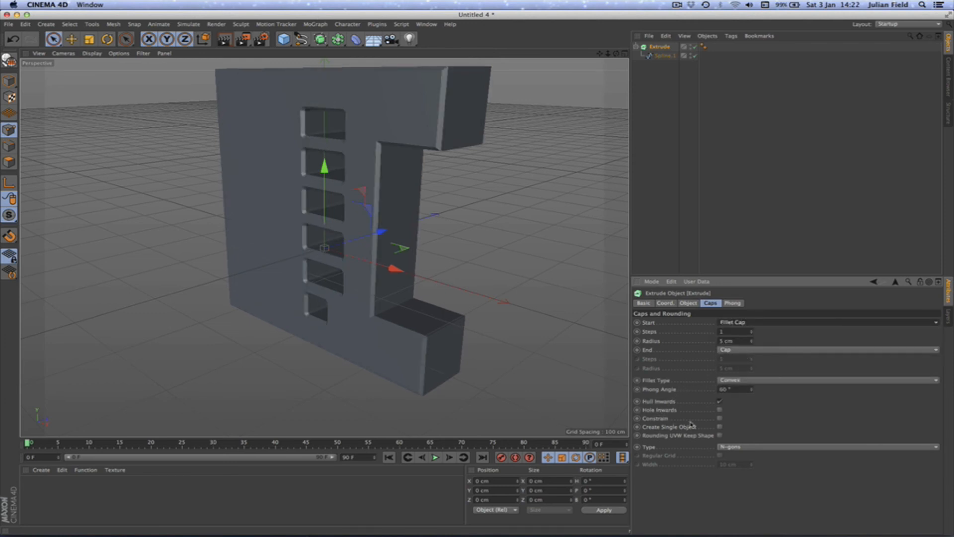
click(720, 419)
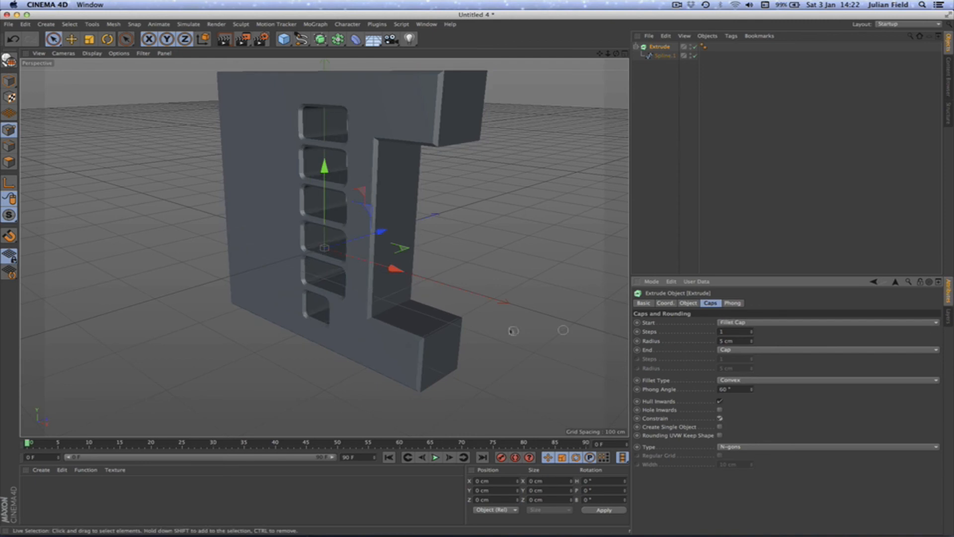
Step: Widen the notch in the extruded spline by moving its upper edge to about Y 243 cm and its lower edge to about Y -106 cm
mouse_move(616, 53)
mouse_down()
mouse_move(685, 33)
mouse_move(616, 53)
mouse_move(656, 39)
mouse_move(673, 46)
mouse_move(663, 35)
mouse_move(620, 62)
mouse_up()
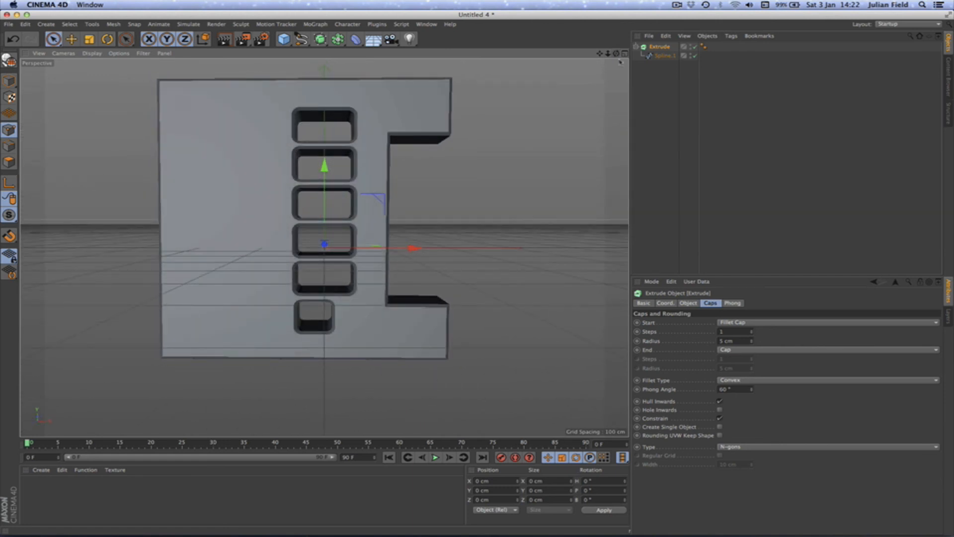
click(663, 55)
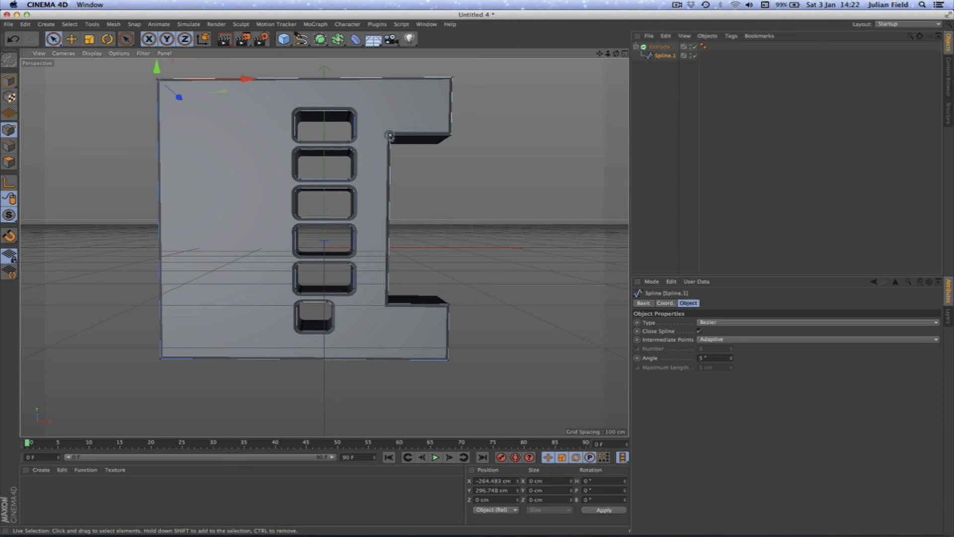
drag(390, 136, 452, 135)
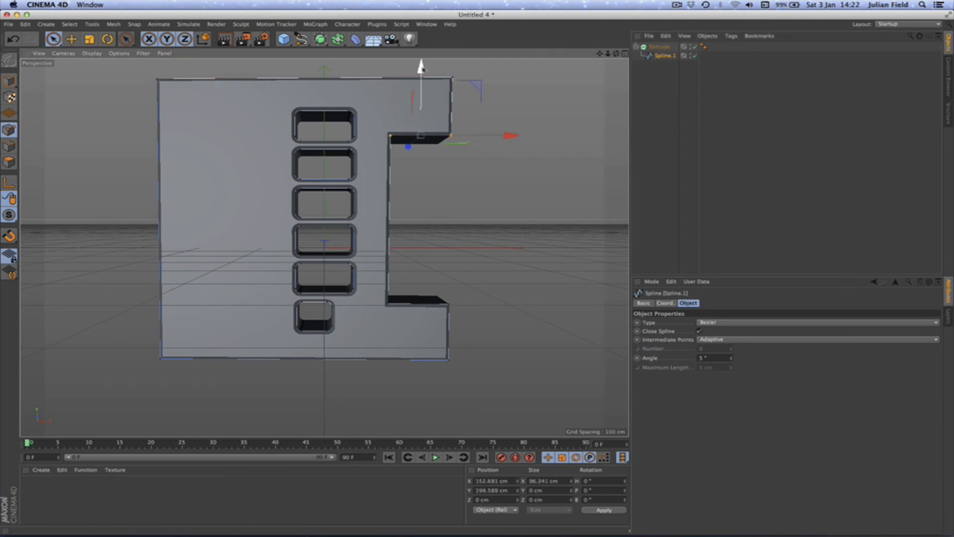
mouse_move(421, 66)
mouse_down()
mouse_move(421, 42)
mouse_move(420, 67)
mouse_up()
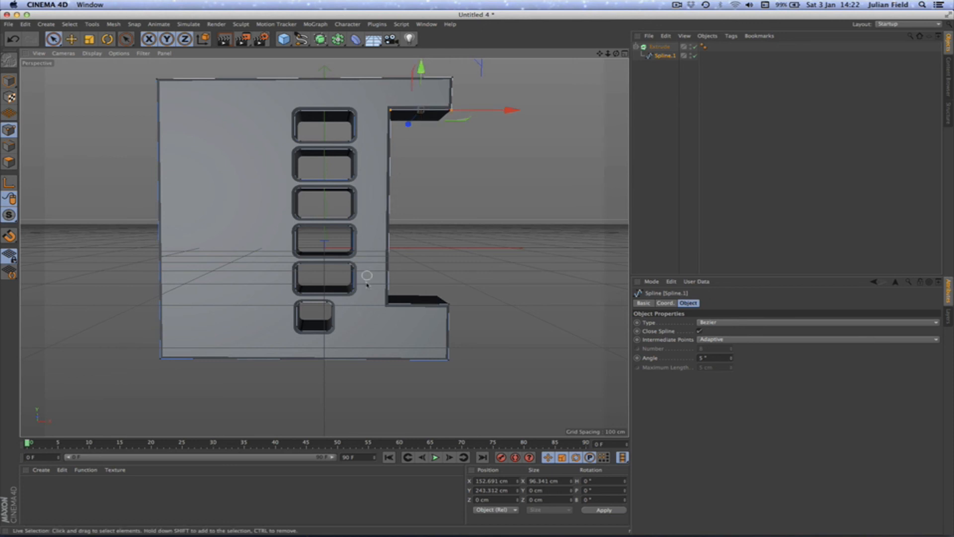
drag(369, 303, 460, 305)
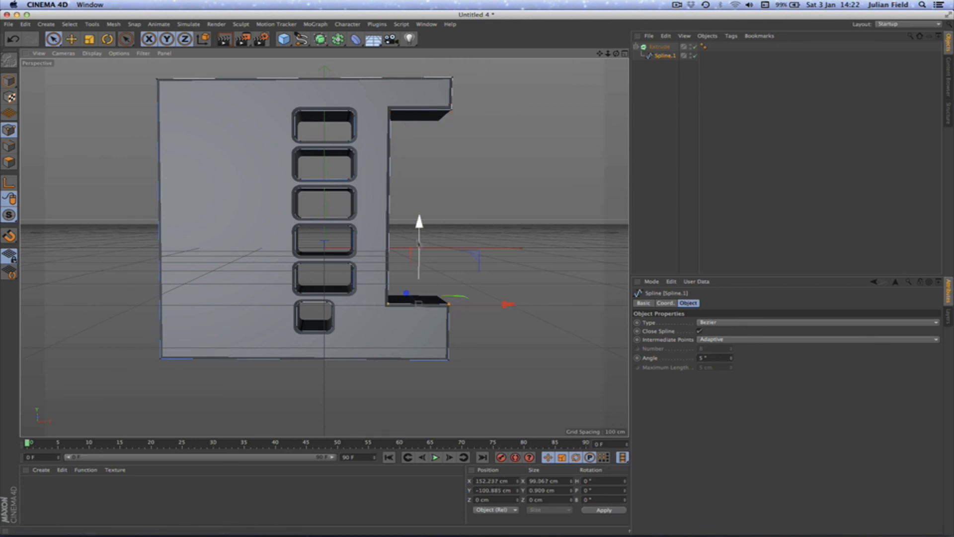
drag(419, 223, 419, 228)
drag(616, 54, 530, 97)
drag(616, 54, 595, 80)
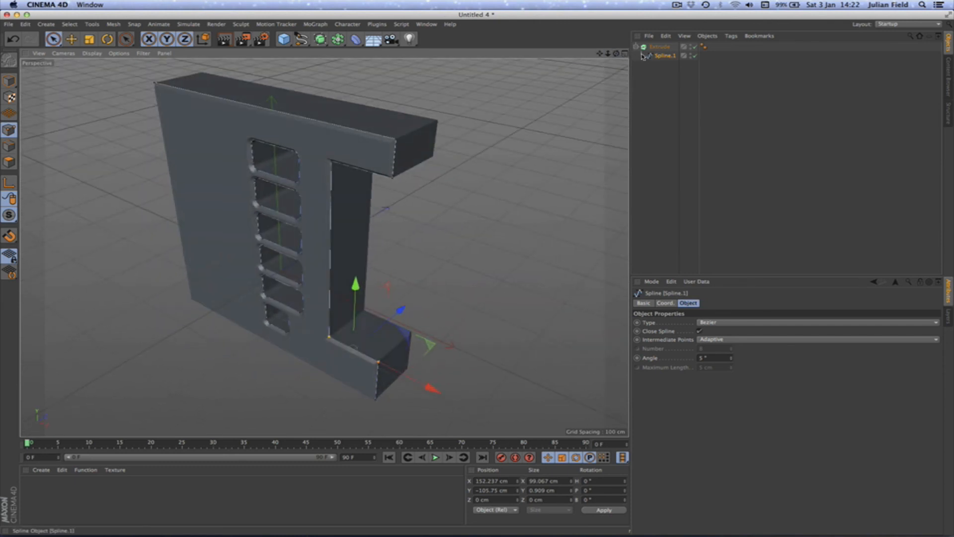
Step: Show the Extrude's object properties, display the model with Gouraud Shading (Lines), and examine its sides and window cut-outs from several angles
click(659, 47)
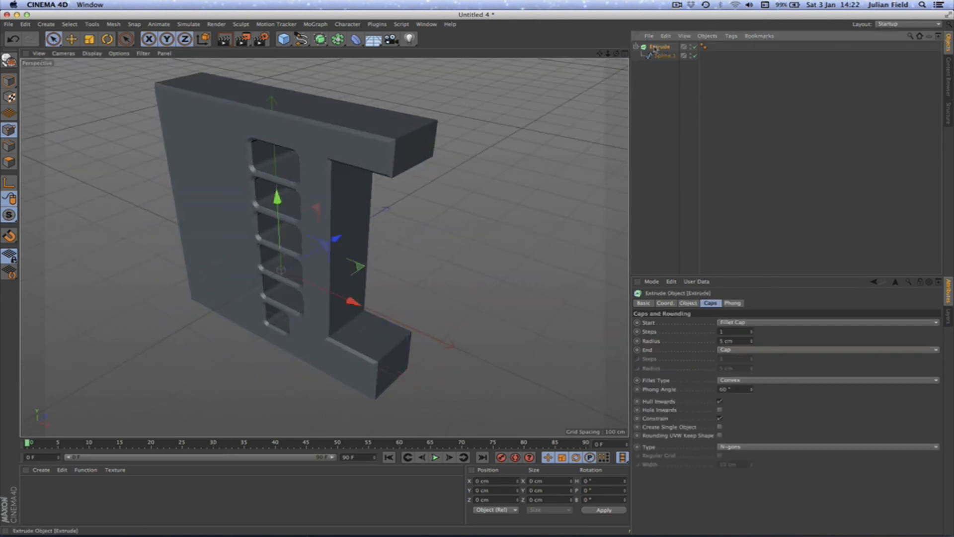
click(688, 303)
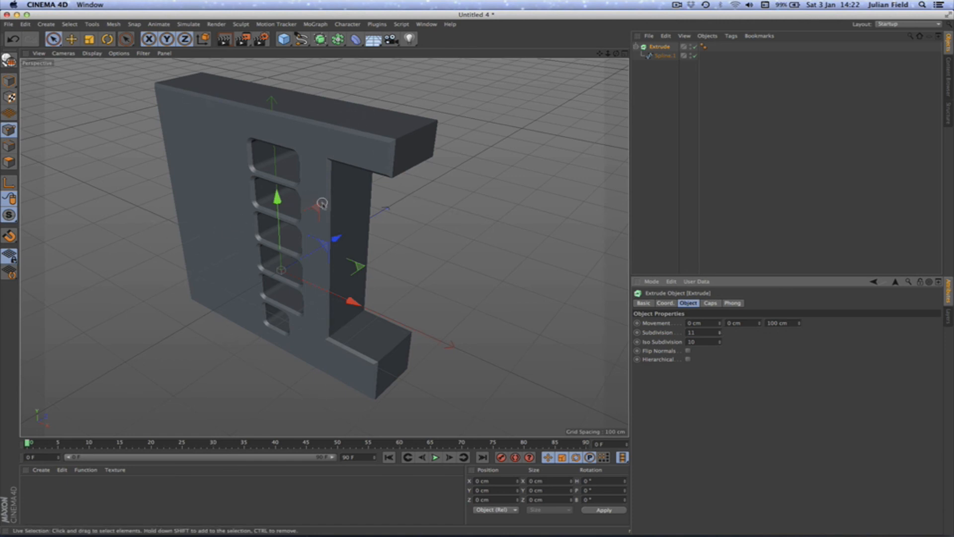
click(99, 53)
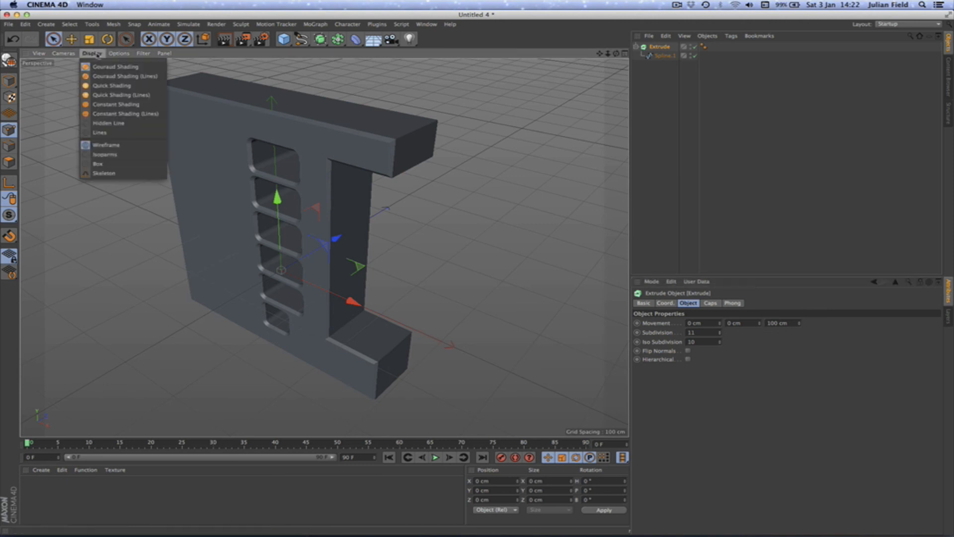
click(107, 76)
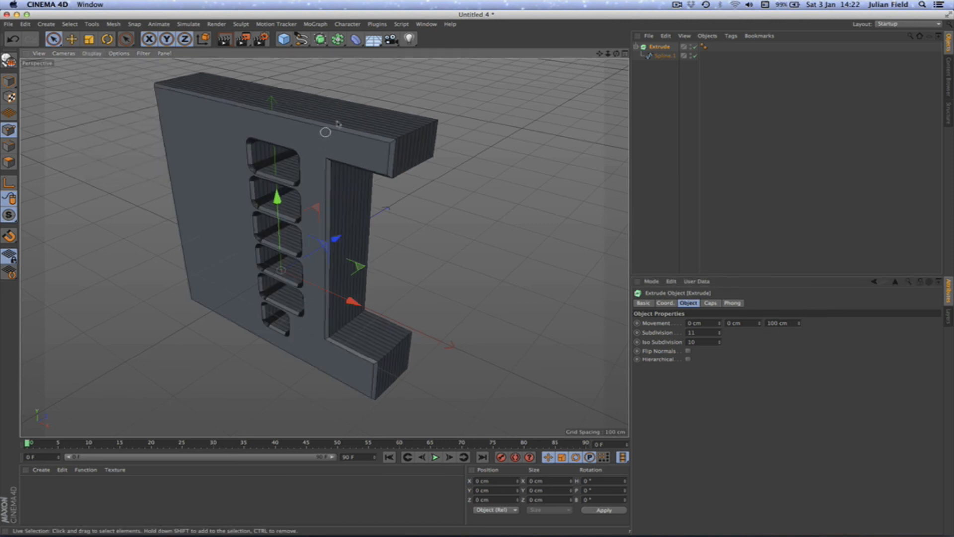
drag(616, 54, 657, 53)
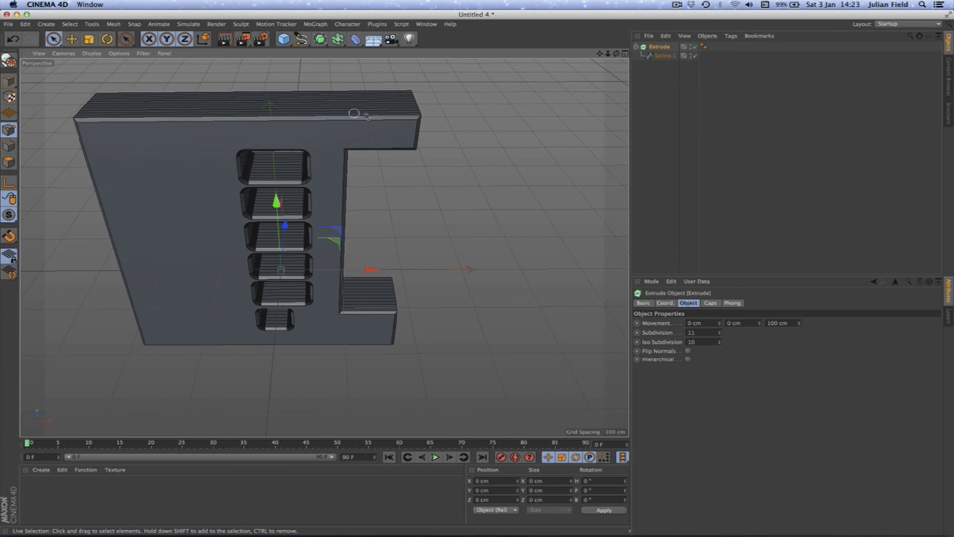
drag(616, 53, 611, 16)
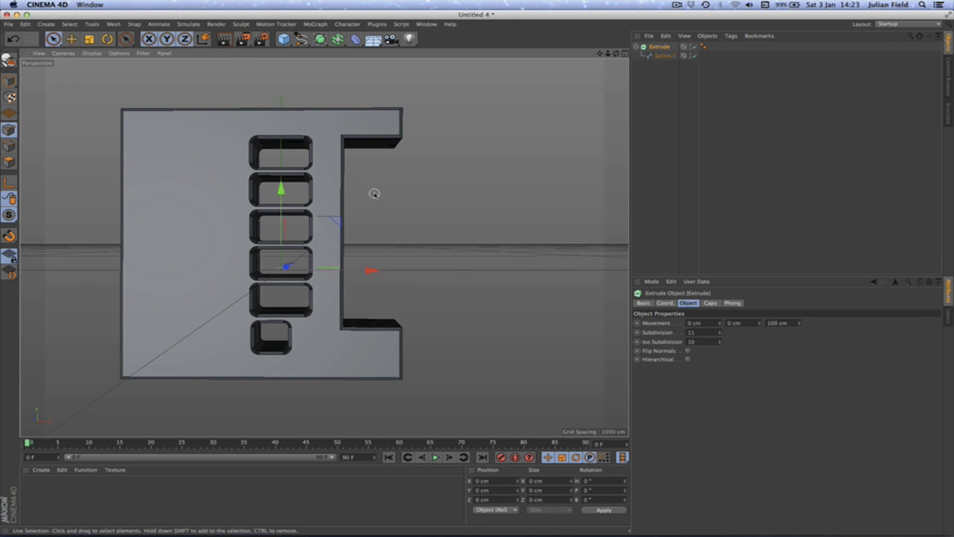
drag(616, 53, 281, 270)
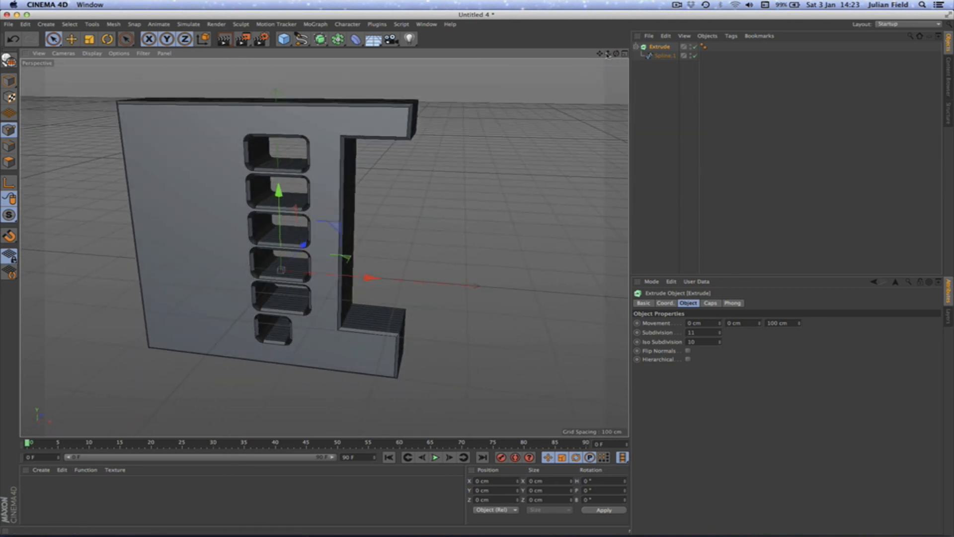
drag(600, 53, 566, 57)
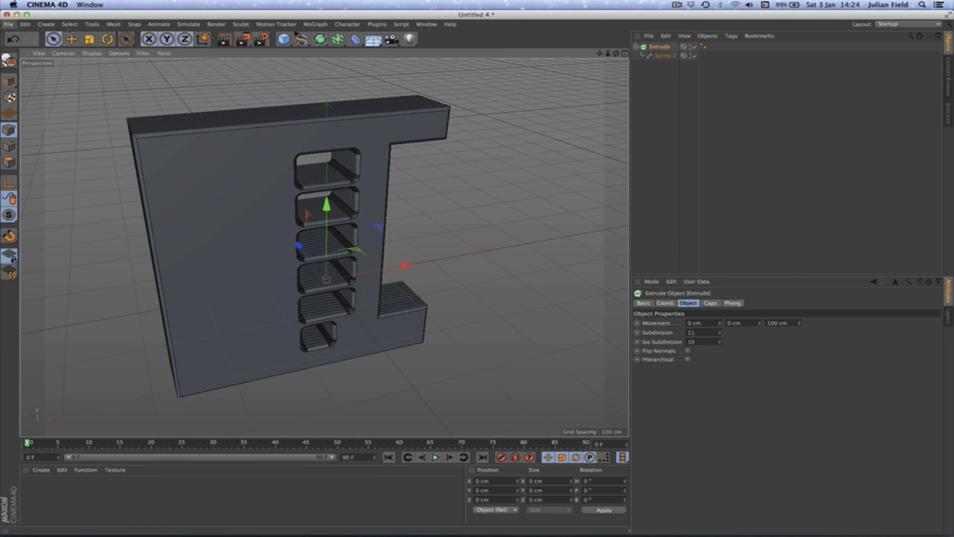
Step: Switch to the Tutorial 9.c4d document and open the XPresso expression attached to the Null object
click(427, 24)
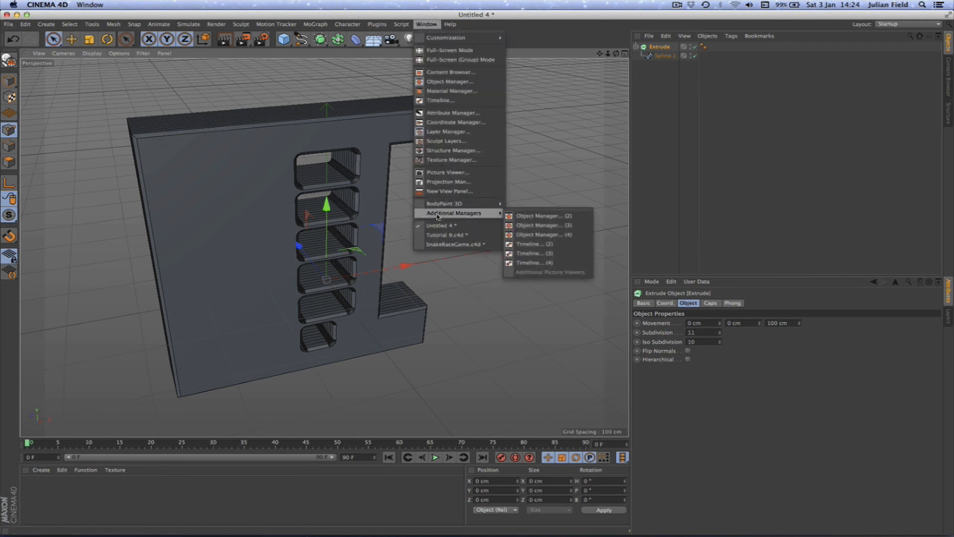
click(443, 235)
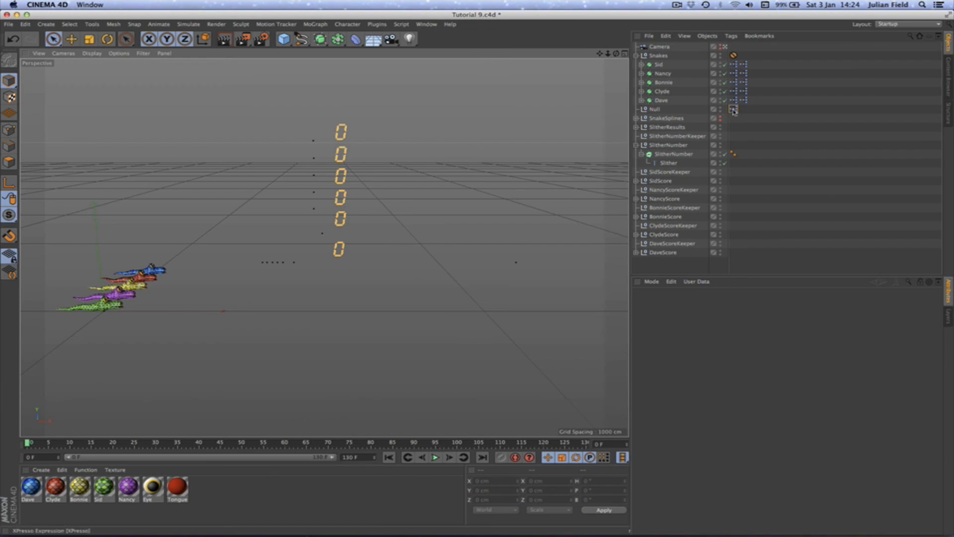
double_click(733, 109)
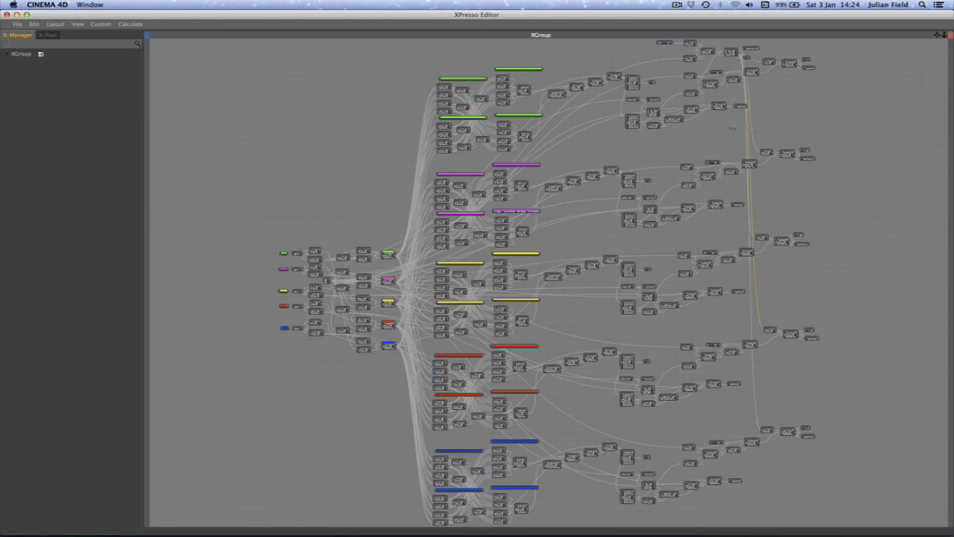